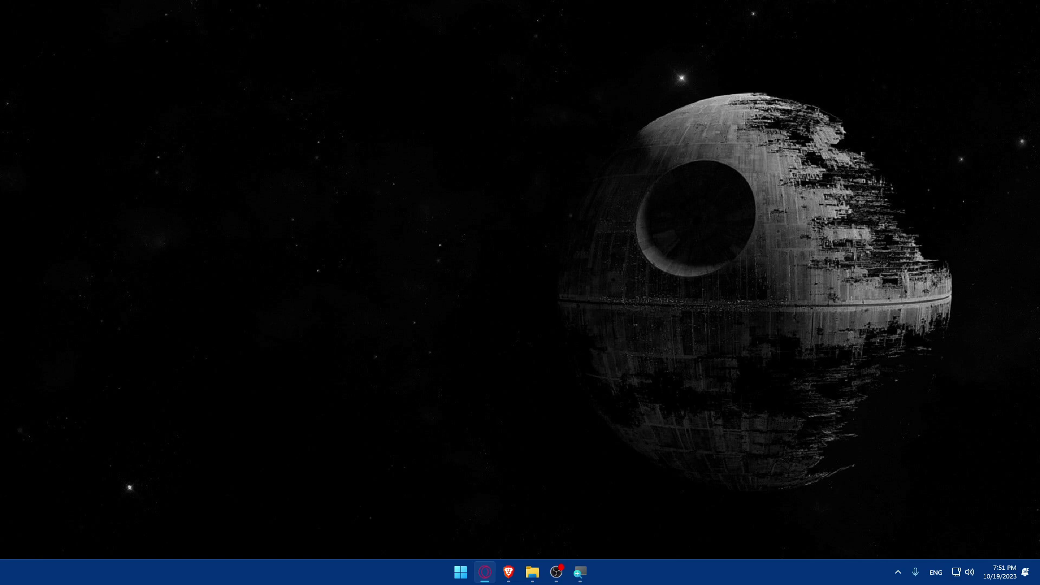
Step: Switch to the Brave browser and search Google for "convertkit"
{"action": "left_click", "coordinate": [508, 572]}
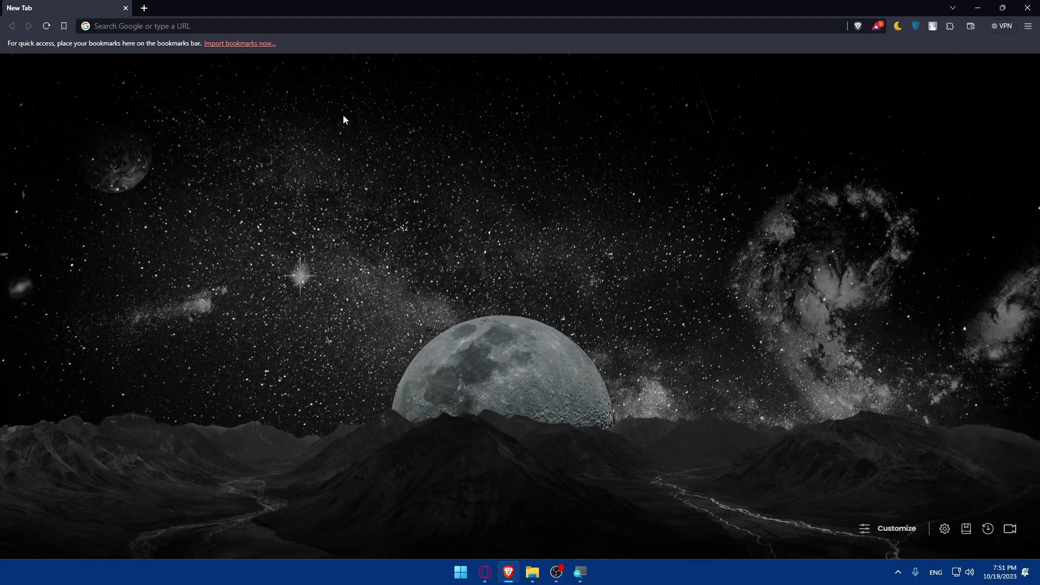
{"action": "left_click", "coordinate": [508, 572]}
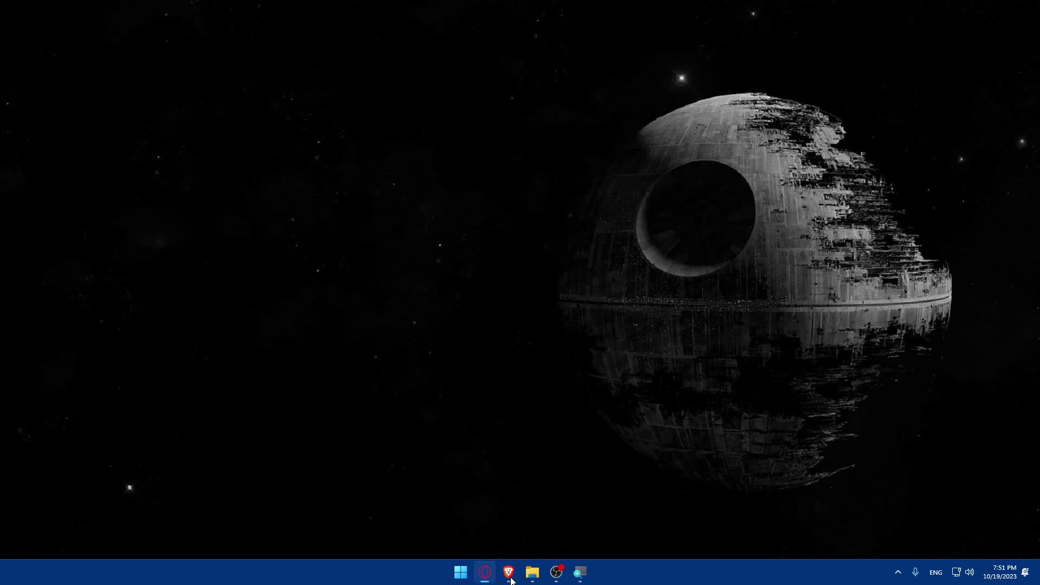
{"action": "left_click", "coordinate": [508, 571]}
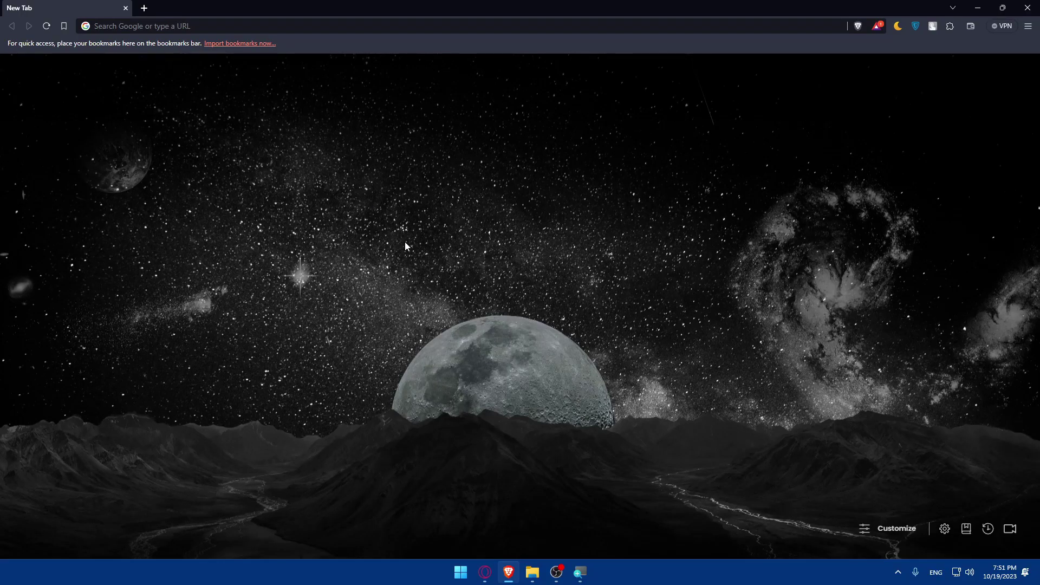
{"action": "left_click", "coordinate": [153, 24]}
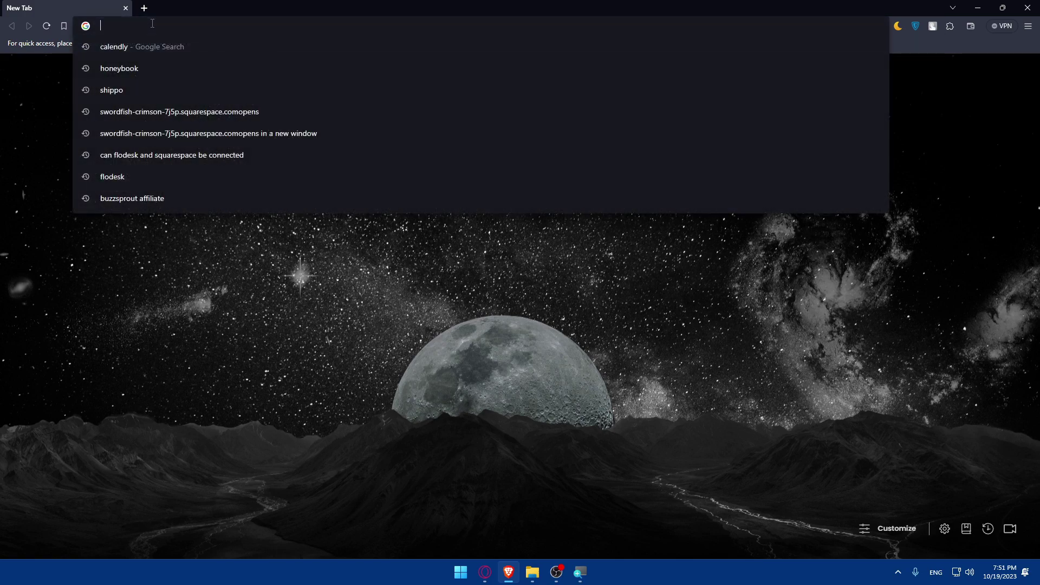
{"action": "type", "text": "con"}
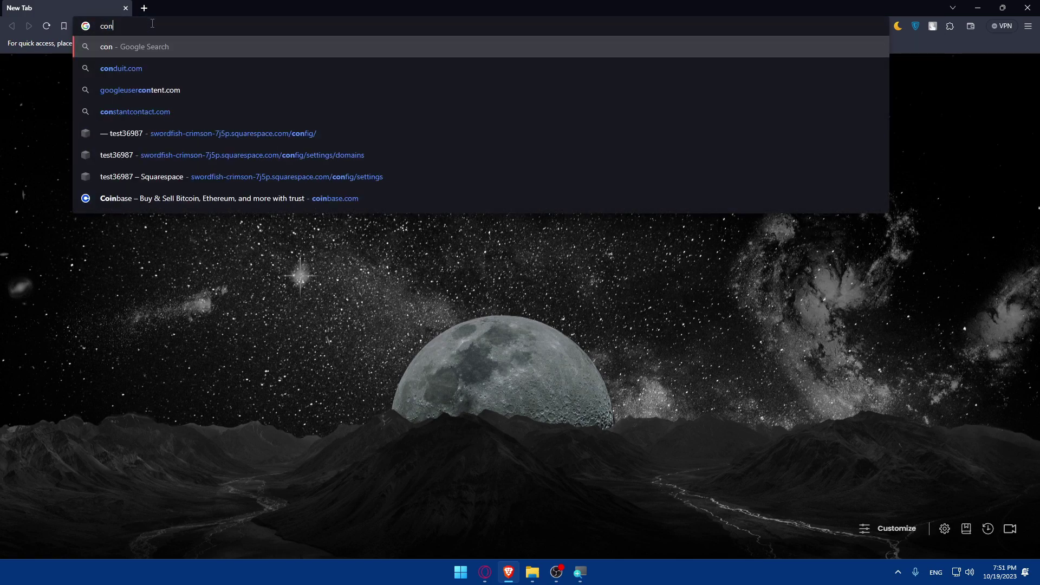
{"action": "type", "text": "vertkit"}
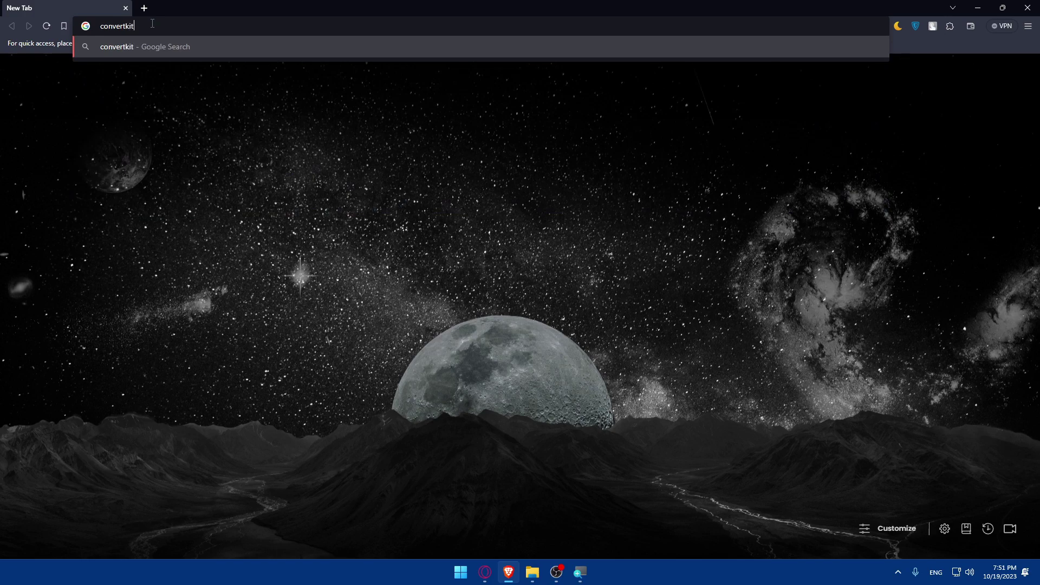
{"action": "key", "text": "Return"}
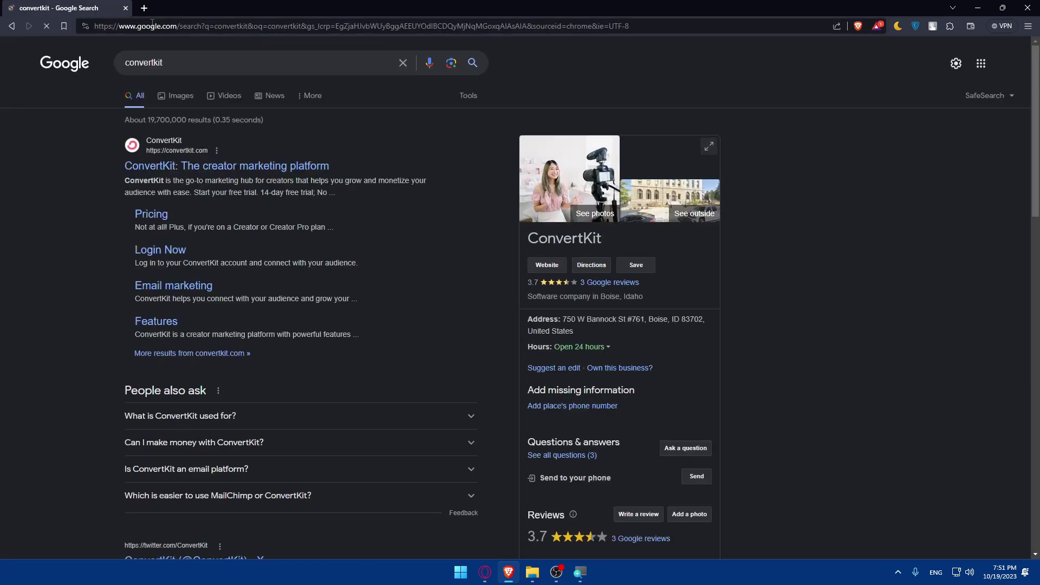
Step: Open the official ConvertKit website from the search results and look through its homepage
{"action": "left_click_drag", "start_coordinate": [122, 165], "coordinate": [345, 164]}
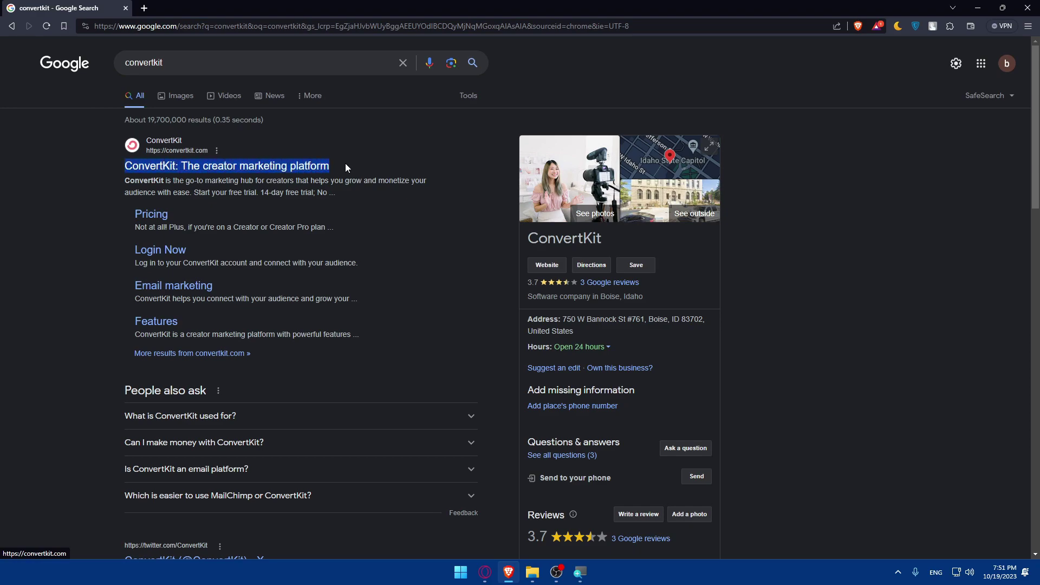
{"action": "left_click", "coordinate": [291, 165]}
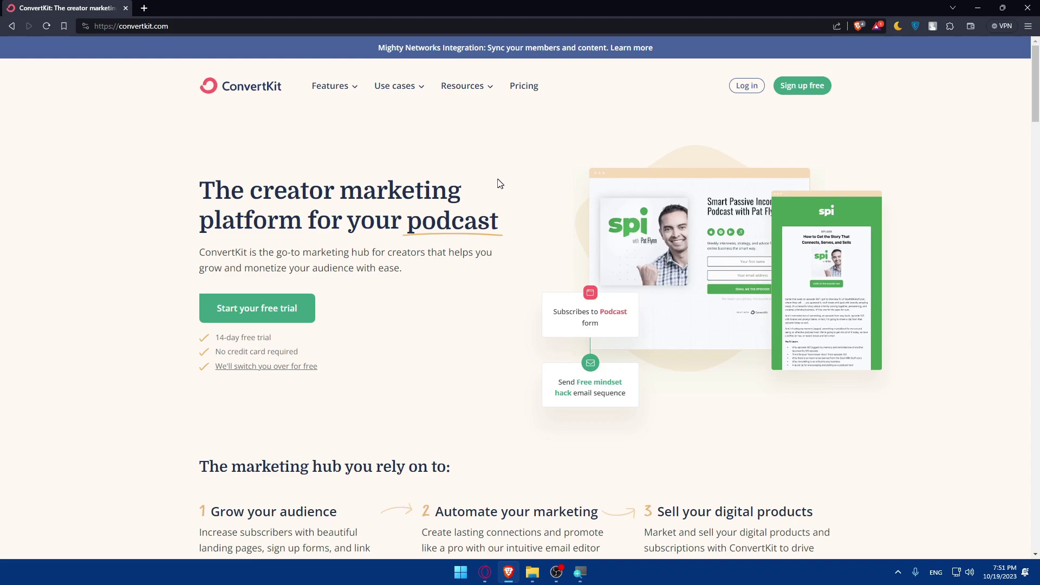
{"action": "scroll", "coordinate": [497, 186], "scroll_direction": "down", "scroll_amount": 15}
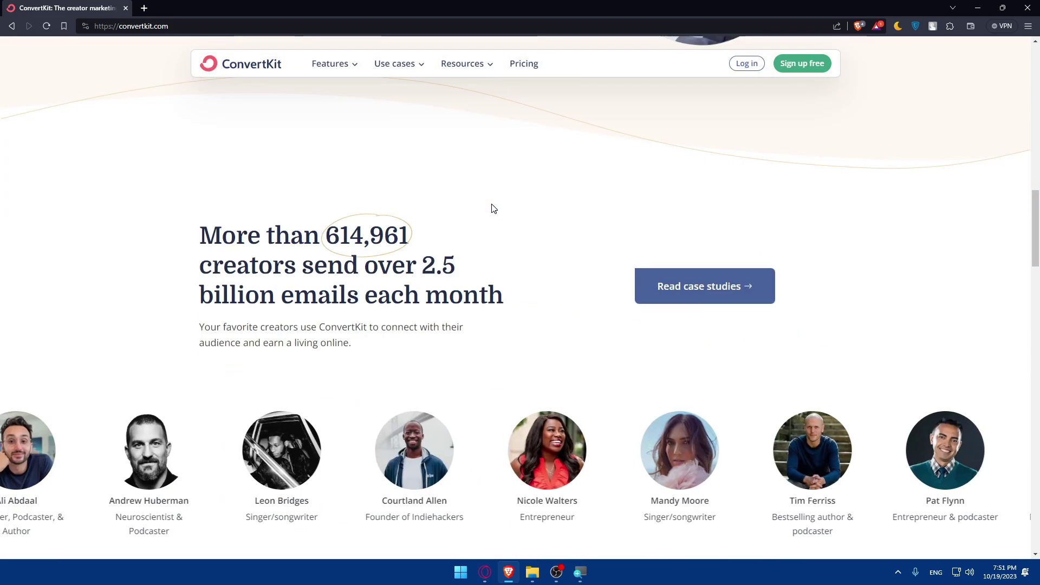
{"action": "scroll", "coordinate": [493, 209], "scroll_direction": "down", "scroll_amount": 18}
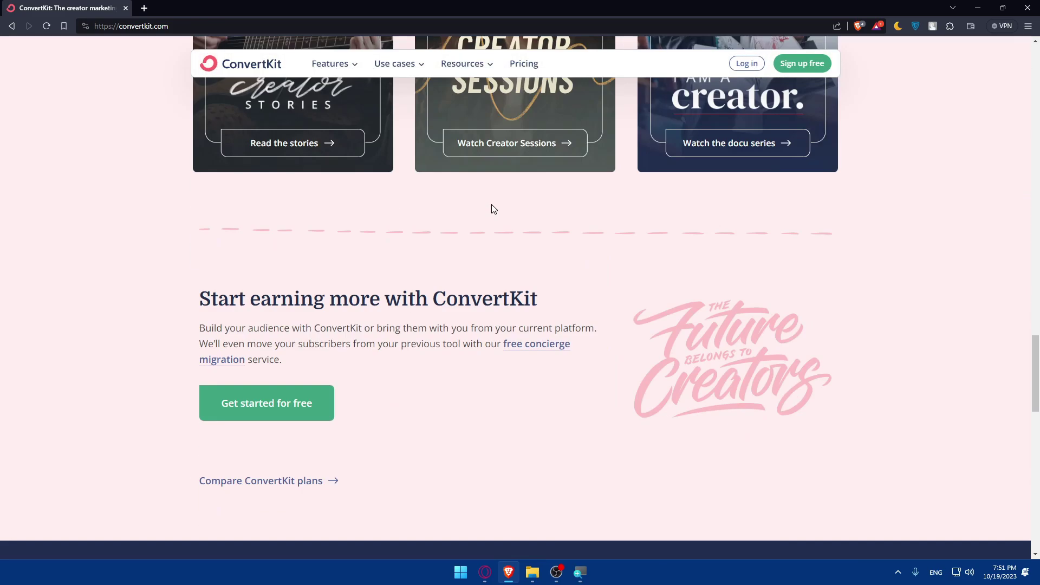
{"action": "scroll", "coordinate": [493, 208], "scroll_direction": "up", "scroll_amount": 20}
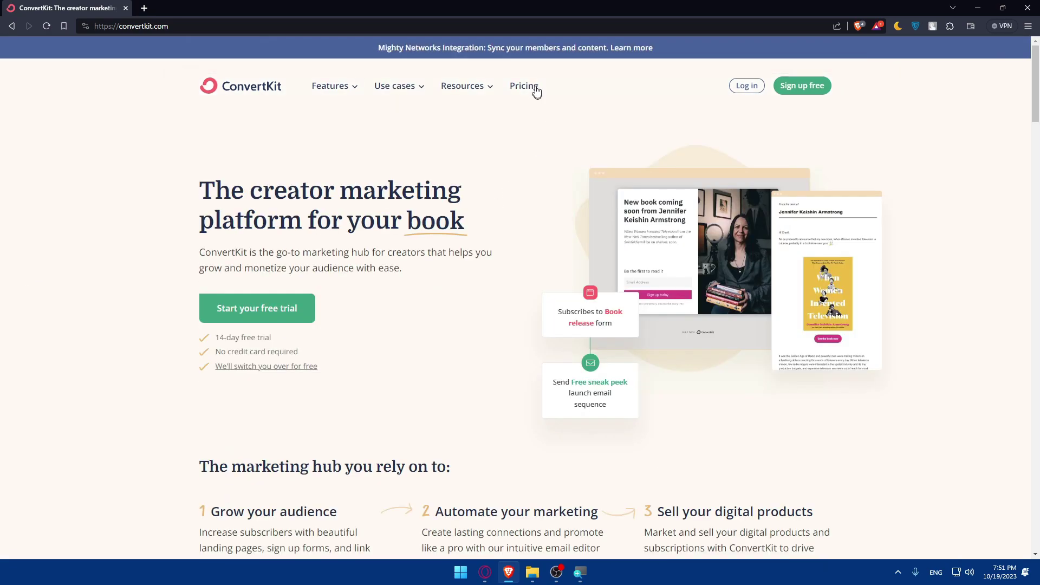
Step: Open the pricing page, review the three plans and show their monthly prices for 265k subscribers
{"action": "left_click", "coordinate": [523, 86]}
{"action": "scroll", "coordinate": [534, 201], "scroll_direction": "down", "scroll_amount": 5}
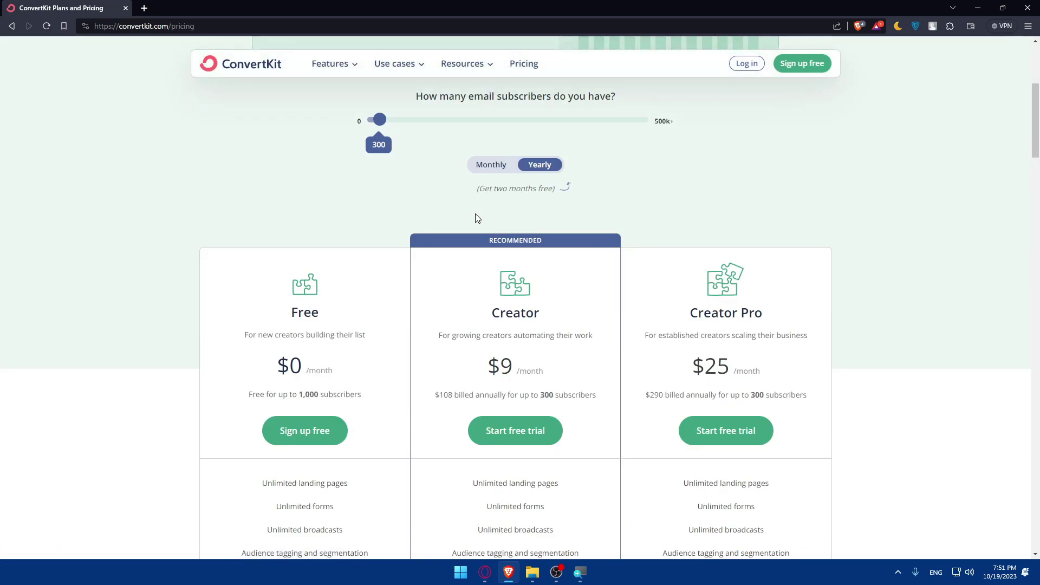
{"action": "scroll", "coordinate": [492, 204], "scroll_direction": "down", "scroll_amount": 2}
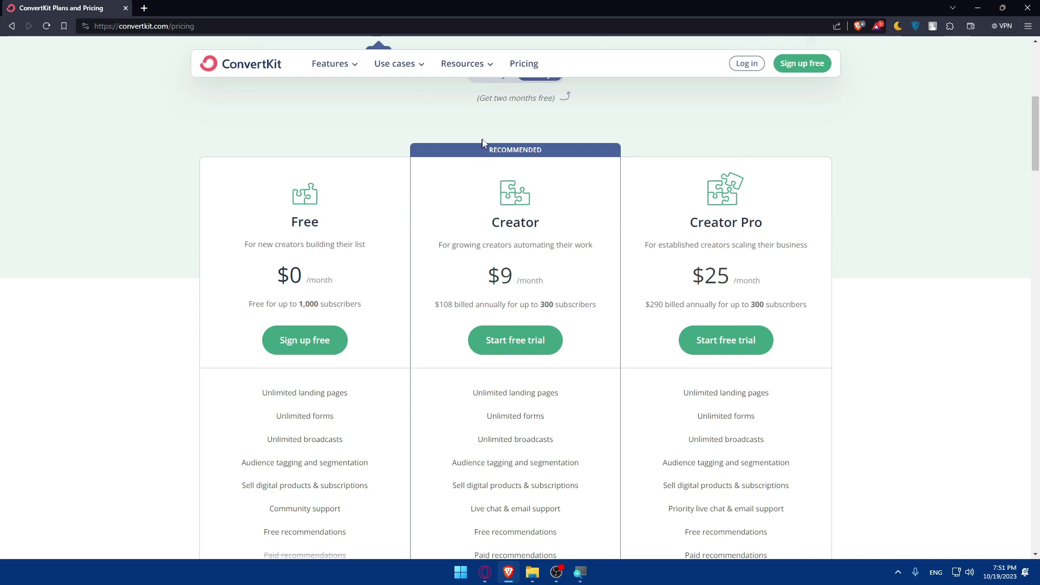
{"action": "scroll", "coordinate": [482, 142], "scroll_direction": "down", "scroll_amount": 5}
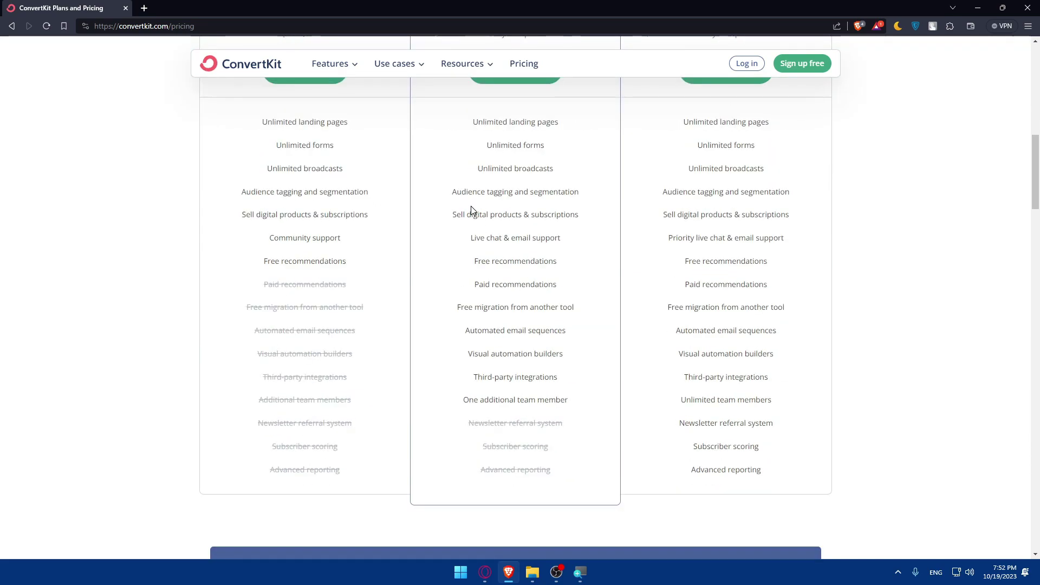
{"action": "scroll", "coordinate": [465, 206], "scroll_direction": "up", "scroll_amount": 7}
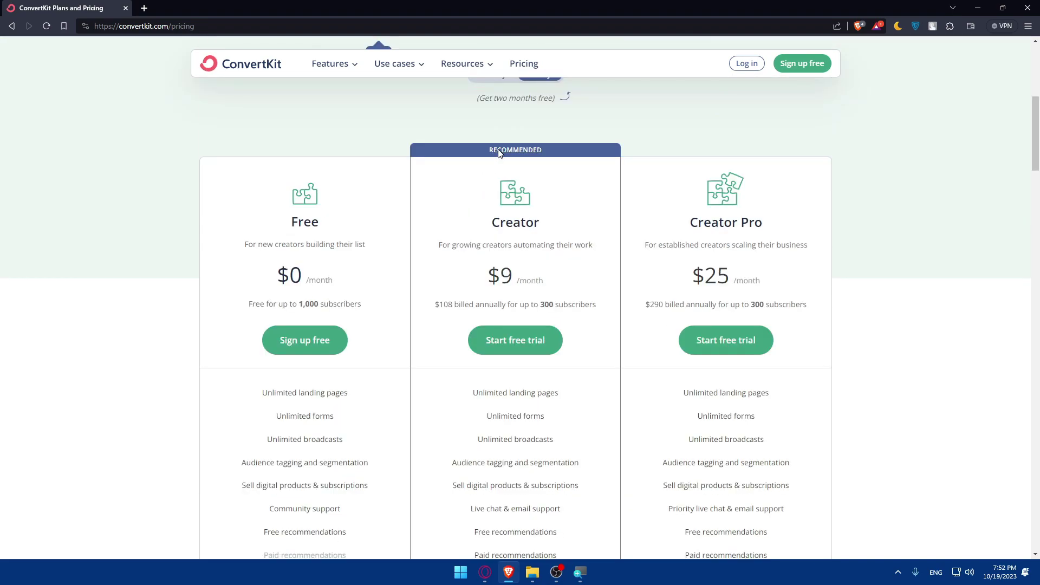
{"action": "left_click", "coordinate": [484, 166]}
{"action": "left_click_drag", "start_coordinate": [379, 120], "coordinate": [570, 130]}
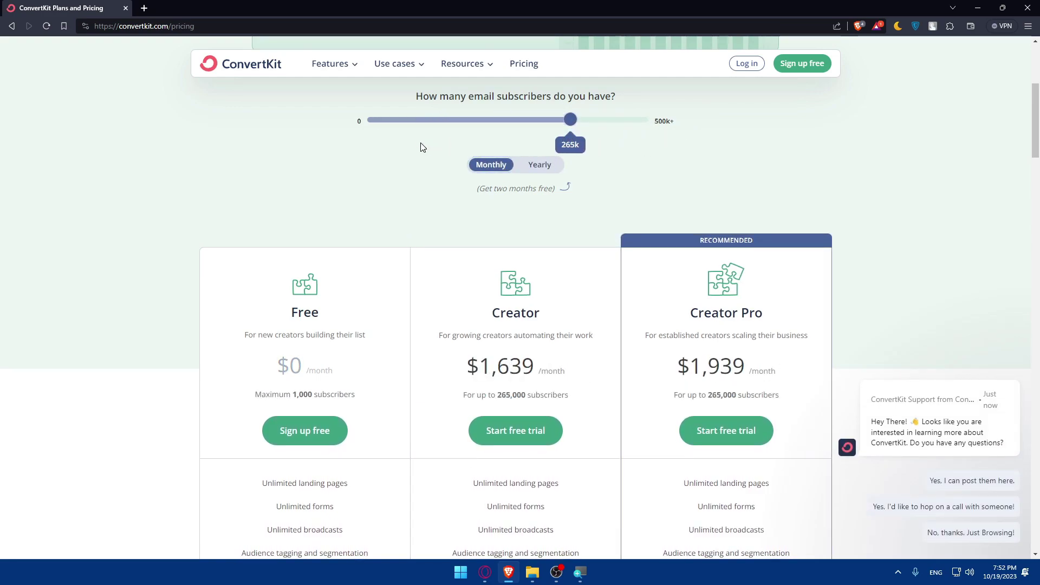
Step: Return to the ConvertKit homepage and read the conditions listed for the free trial
{"action": "scroll", "coordinate": [321, 141], "scroll_direction": "up", "scroll_amount": 5}
{"action": "left_click", "coordinate": [239, 85]}
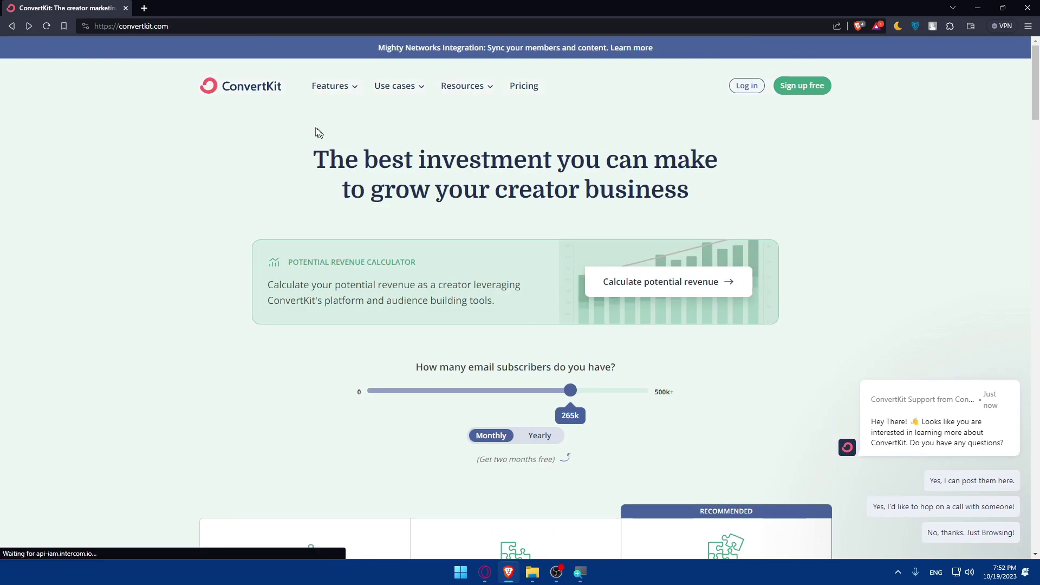
{"action": "scroll", "coordinate": [446, 183], "scroll_direction": "down", "scroll_amount": 3}
{"action": "scroll", "coordinate": [446, 183], "scroll_direction": "up", "scroll_amount": 3}
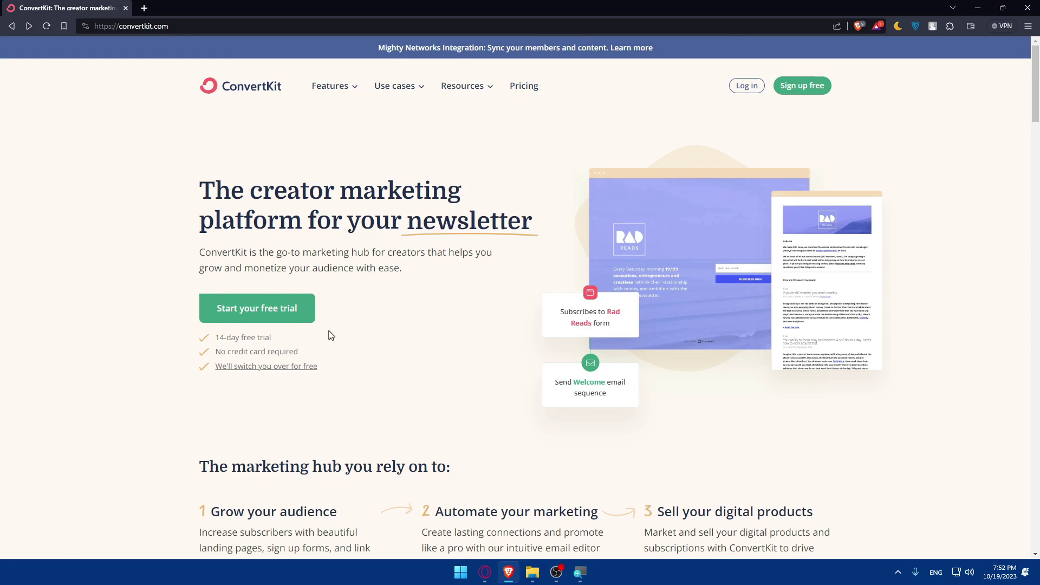
{"action": "left_click_drag", "start_coordinate": [289, 341], "coordinate": [214, 345]}
{"action": "left_click_drag", "start_coordinate": [312, 351], "coordinate": [208, 351]}
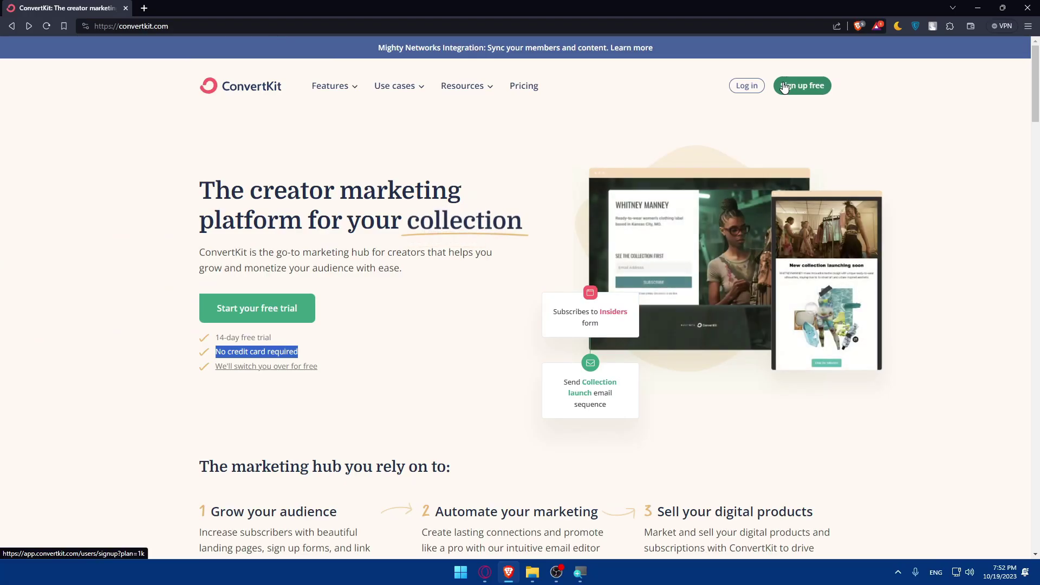
Step: Open the free sign-up page, view the login form and return to the account creation form
{"action": "left_click", "coordinate": [782, 69]}
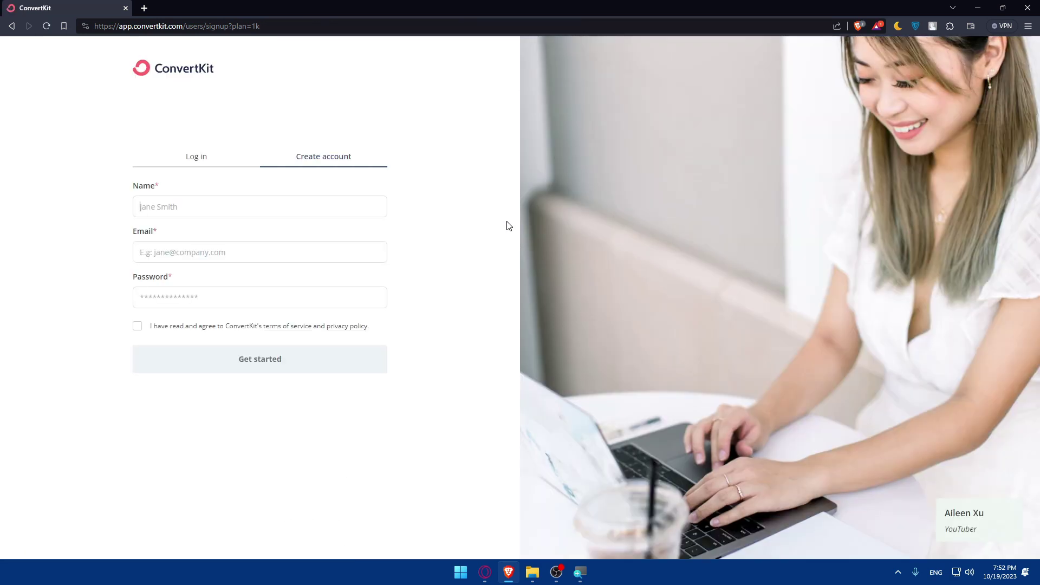
{"action": "left_click", "coordinate": [199, 159]}
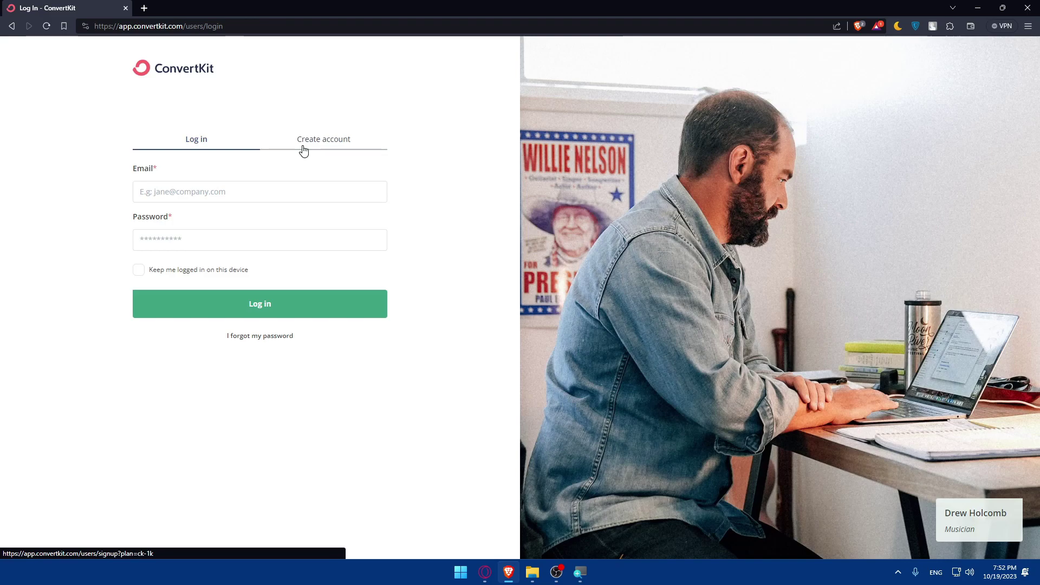
{"action": "left_click", "coordinate": [320, 143]}
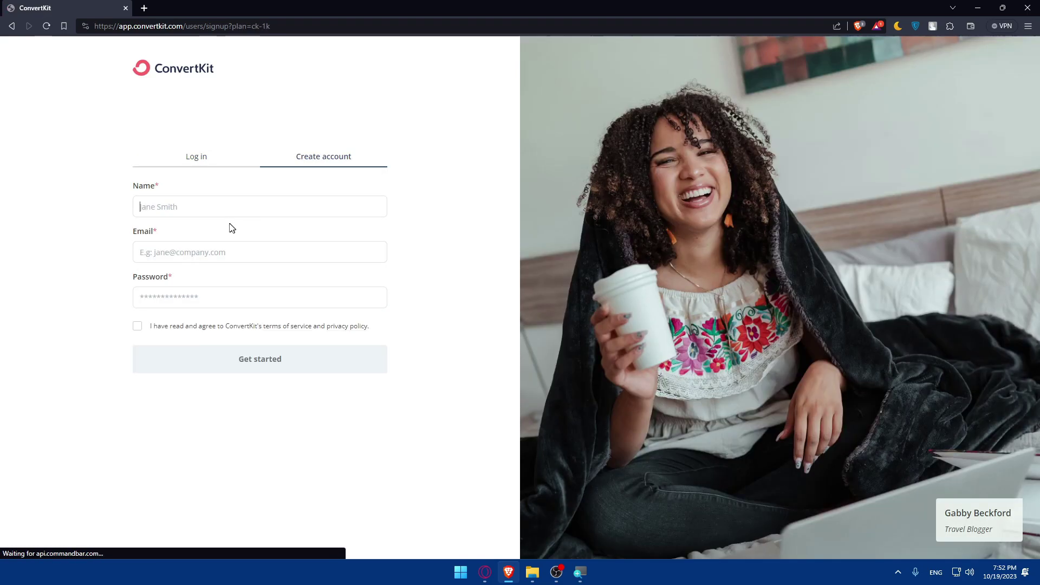
Step: Fill in the sign-up form with the name "test", the account e-mail and the account password
{"action": "left_click", "coordinate": [204, 209]}
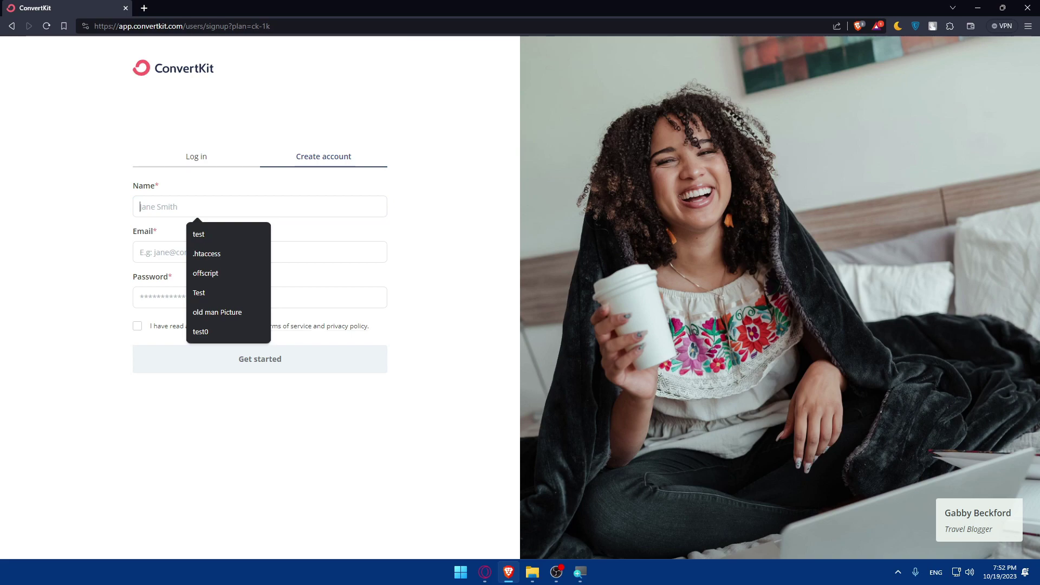
{"action": "left_click", "coordinate": [200, 234]}
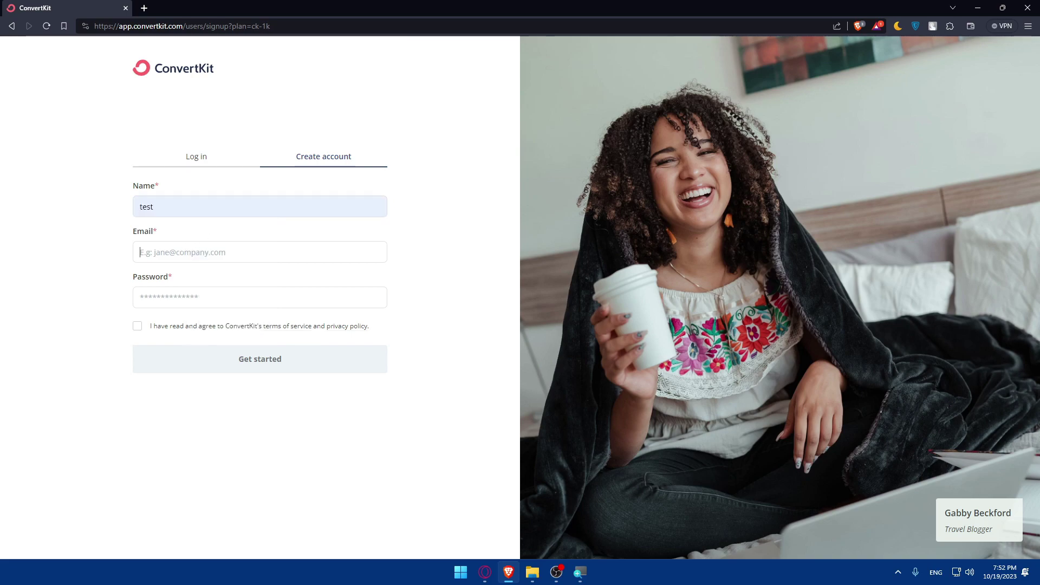
{"action": "type", "text": "bib"}
{"action": "type", "text": "••"}
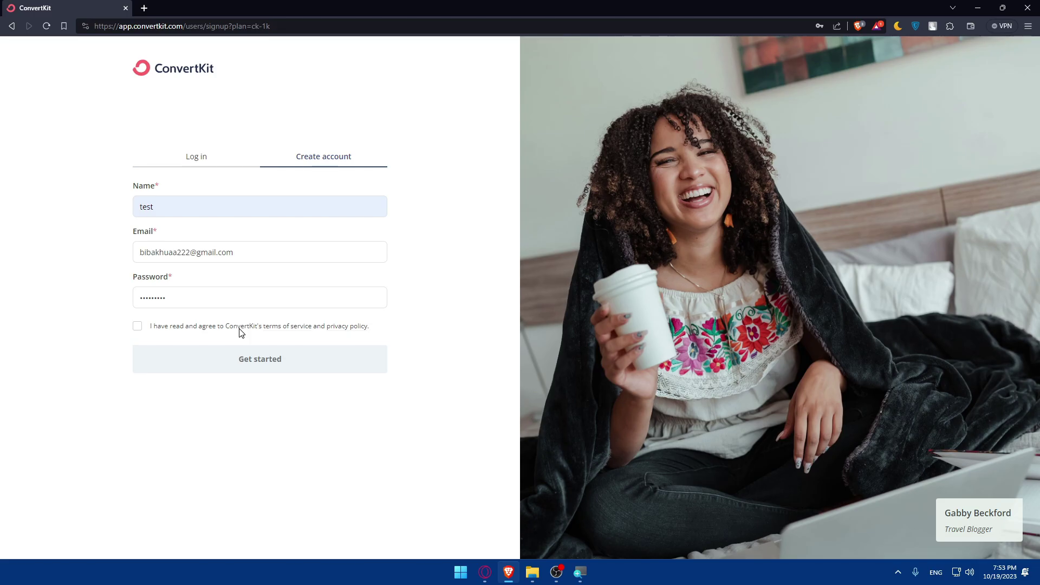
Step: Open the terms of service and the privacy policy in separate browser tabs
{"action": "right_click", "coordinate": [287, 331]}
{"action": "left_click", "coordinate": [317, 337]}
{"action": "right_click", "coordinate": [352, 330]}
{"action": "left_click", "coordinate": [375, 337]}
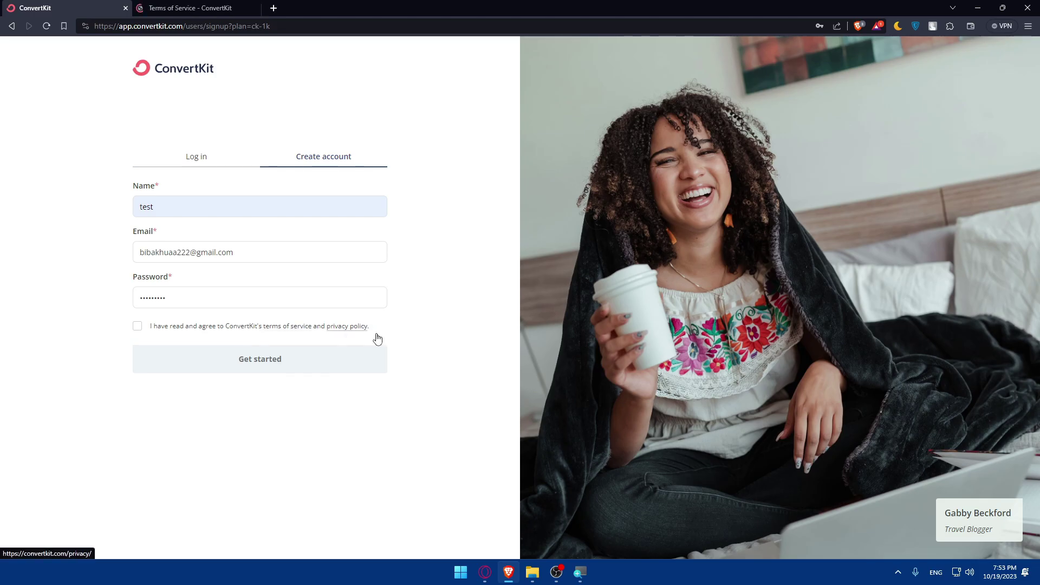
Step: Look through the terms of service and the privacy policy, closing each document after viewing it
{"action": "left_click", "coordinate": [206, 6]}
{"action": "scroll", "coordinate": [784, 304], "scroll_direction": "down", "scroll_amount": 20}
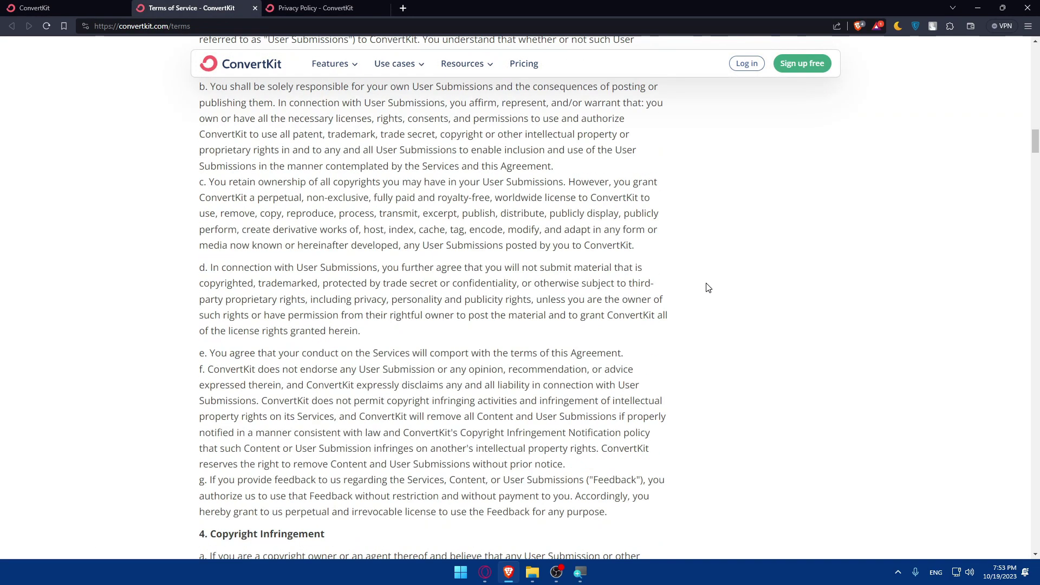
{"action": "scroll", "coordinate": [706, 287], "scroll_direction": "down", "scroll_amount": 20}
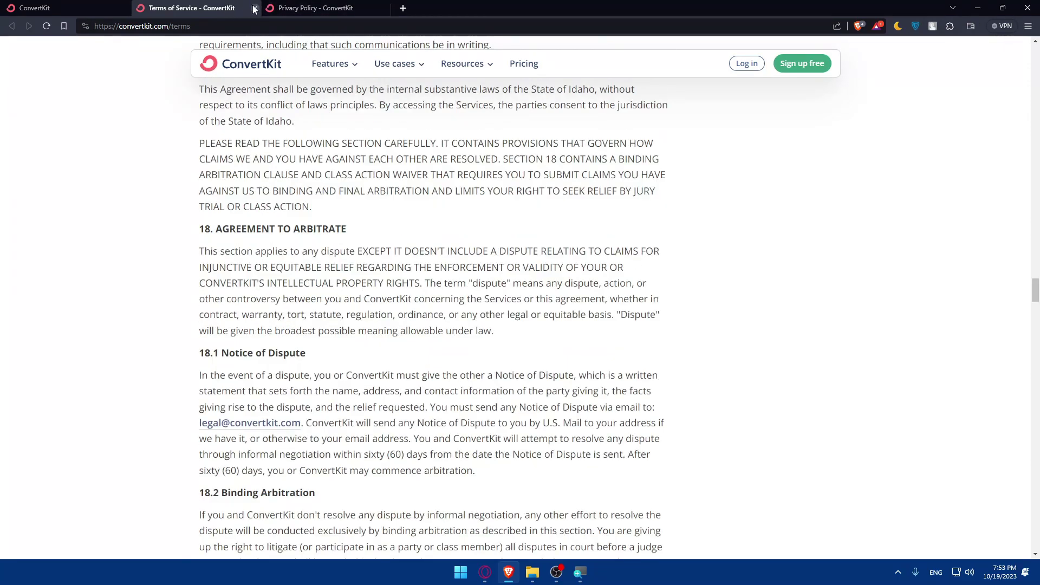
{"action": "left_click", "coordinate": [254, 7]}
{"action": "scroll", "coordinate": [433, 325], "scroll_direction": "down", "scroll_amount": 20}
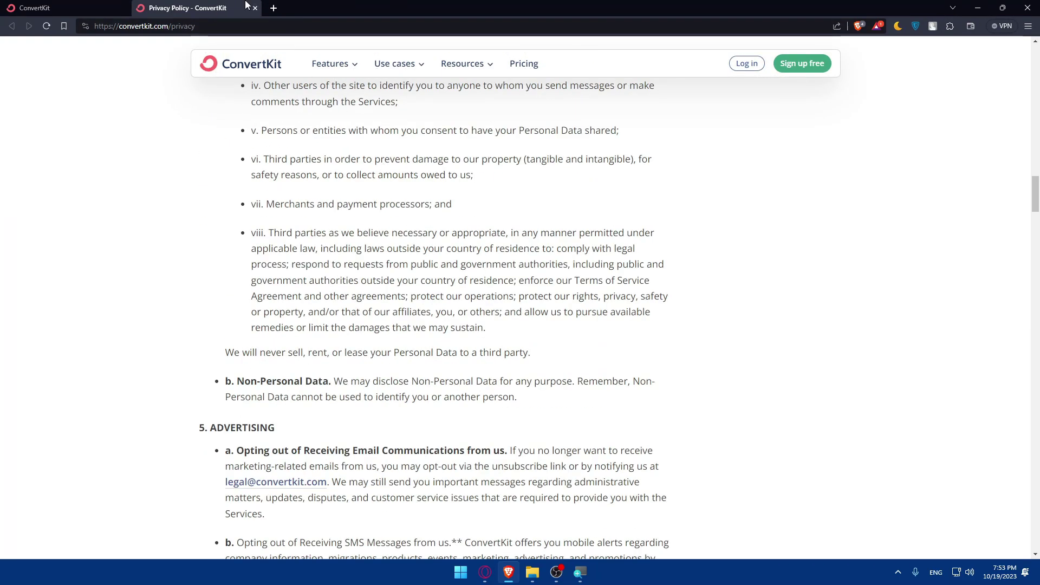
{"action": "left_click", "coordinate": [254, 7]}
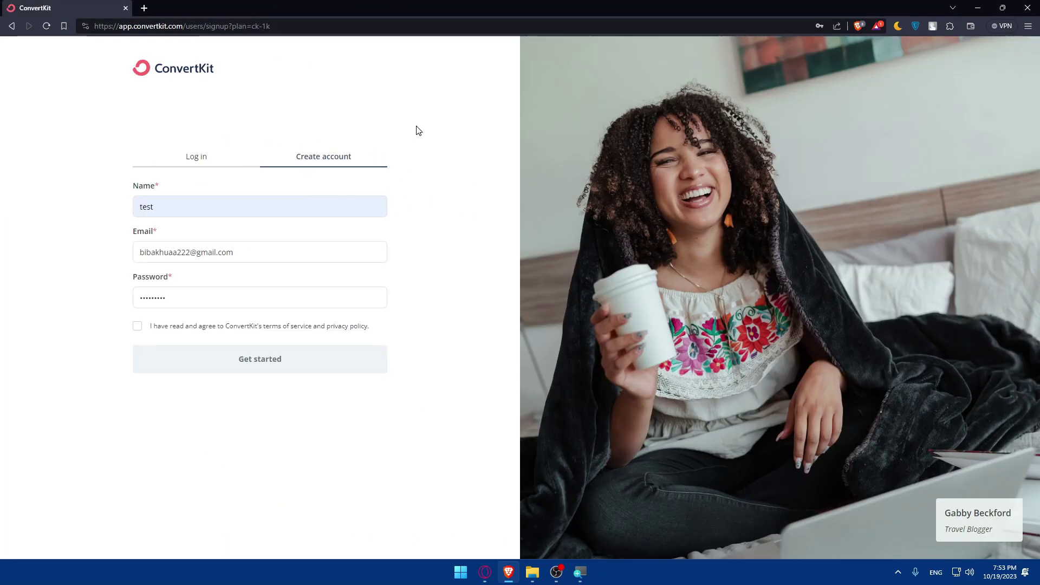
Step: Agree to ConvertKit's terms of service and privacy policy and submit the form to create the account
{"action": "left_click", "coordinate": [137, 325]}
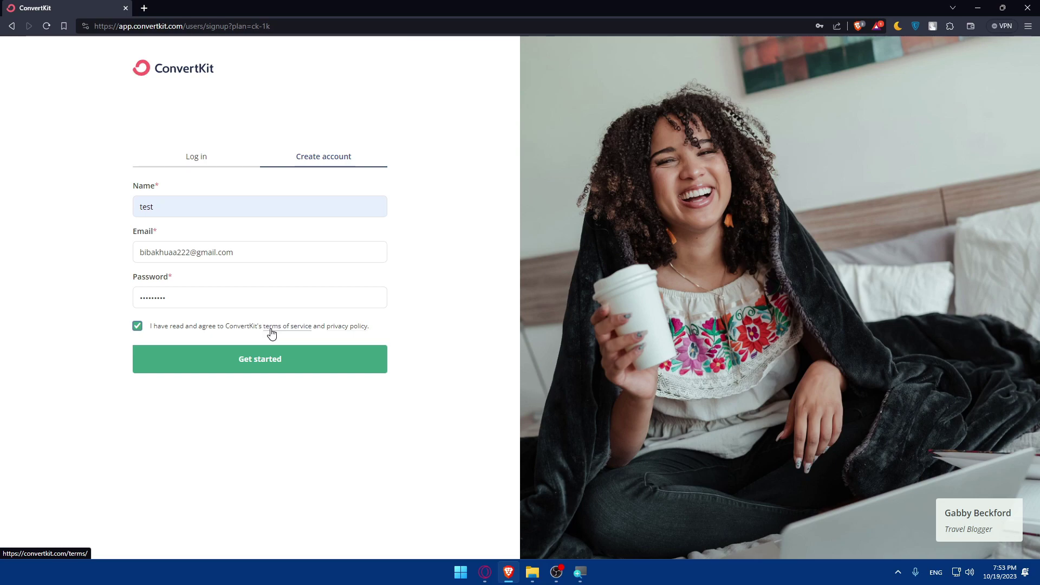
{"action": "left_click", "coordinate": [291, 366]}
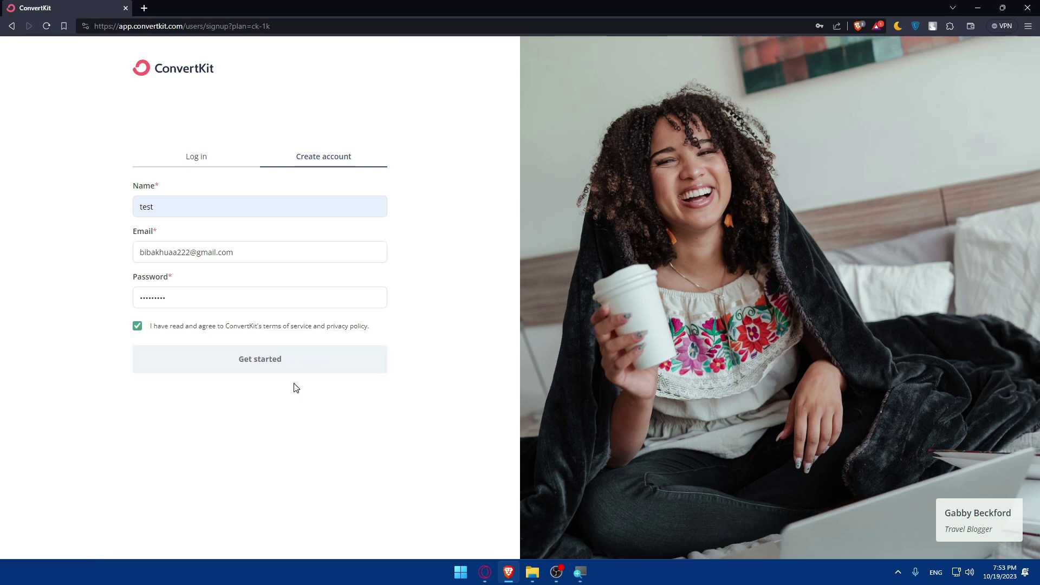
{"action": "left_click", "coordinate": [261, 368]}
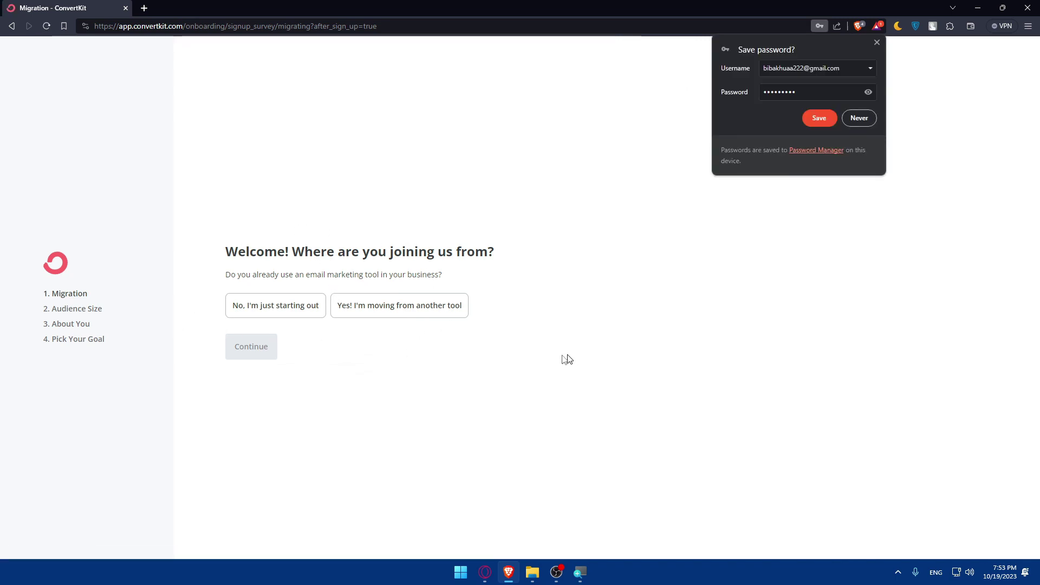
Step: Save the new account's login in the browser and read the onboarding question about where you are joining from
{"action": "left_click", "coordinate": [819, 119]}
{"action": "left_click_drag", "start_coordinate": [220, 252], "coordinate": [578, 253]}
{"action": "left_click", "coordinate": [574, 253]}
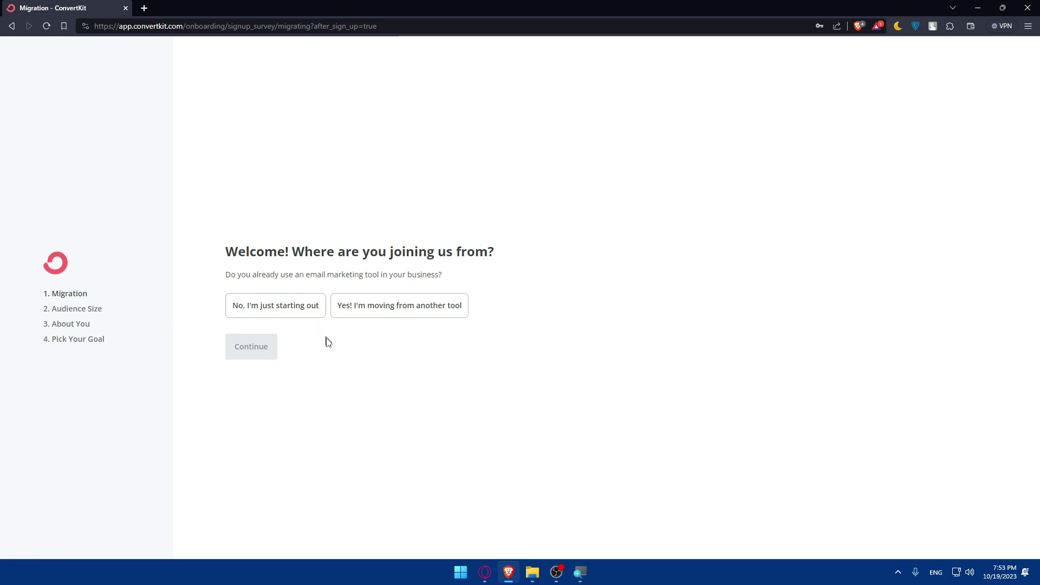
Step: Answer the survey as just starting out without another email tool, with an audience size of 1 to 1,000
{"action": "left_click", "coordinate": [292, 321]}
{"action": "left_click", "coordinate": [254, 353]}
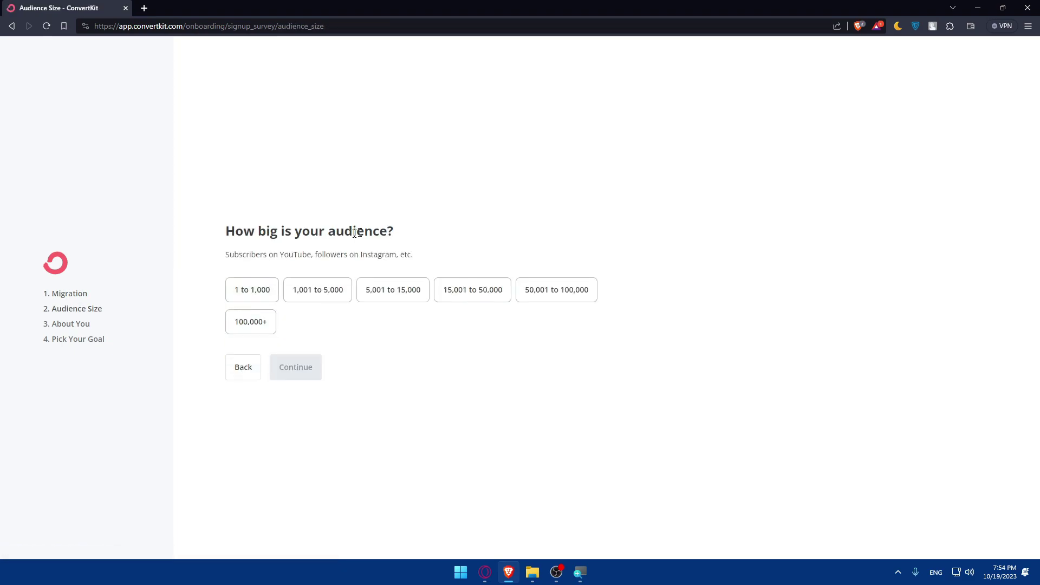
{"action": "left_click", "coordinate": [252, 291]}
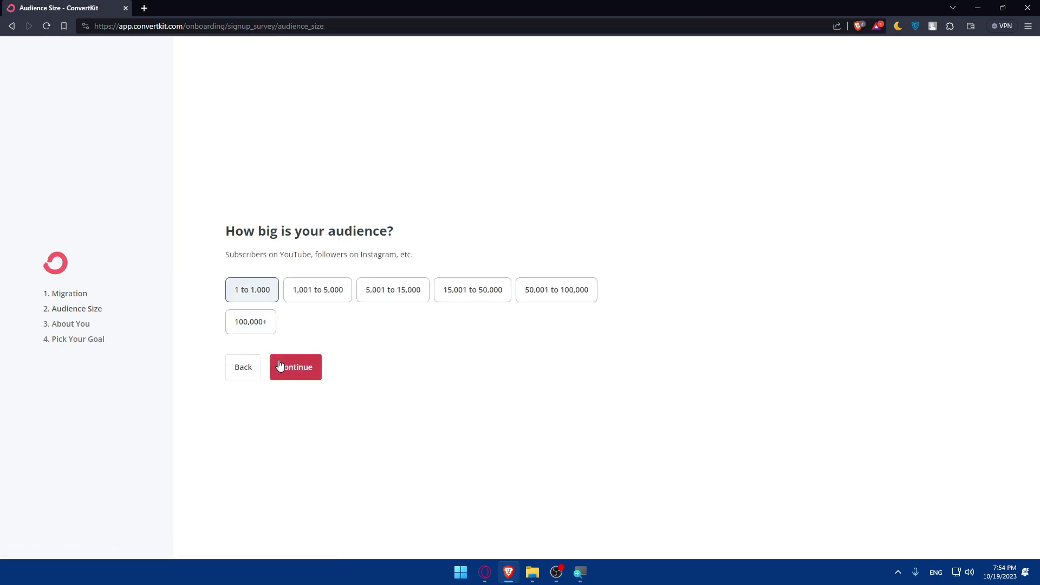
{"action": "left_click", "coordinate": [280, 366]}
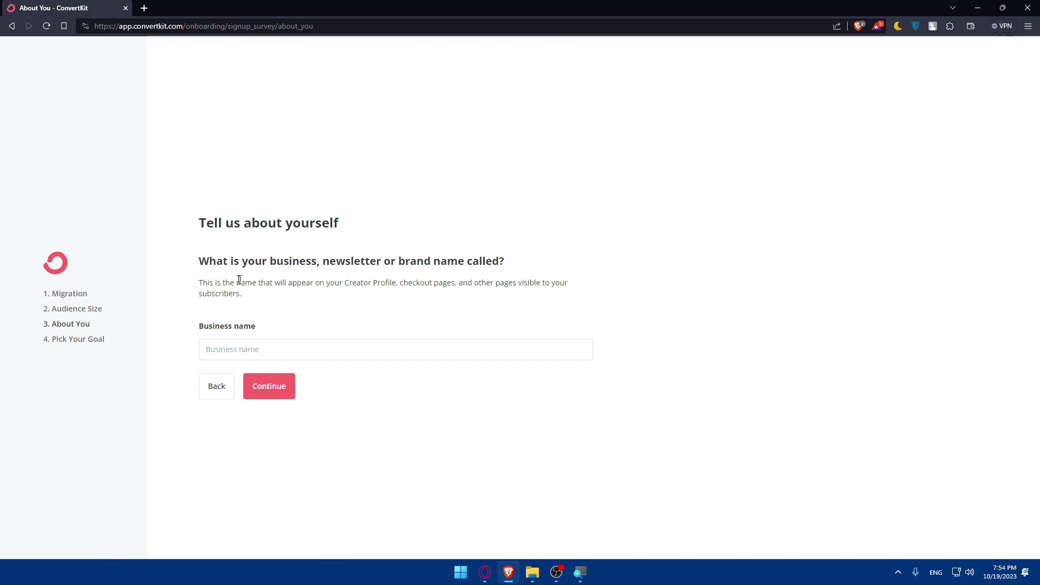
Step: Enter test36987 as the business name and accept test36987.ck.page as the ConvertKit domain
{"action": "left_click", "coordinate": [359, 351]}
{"action": "type", "text": "te"}
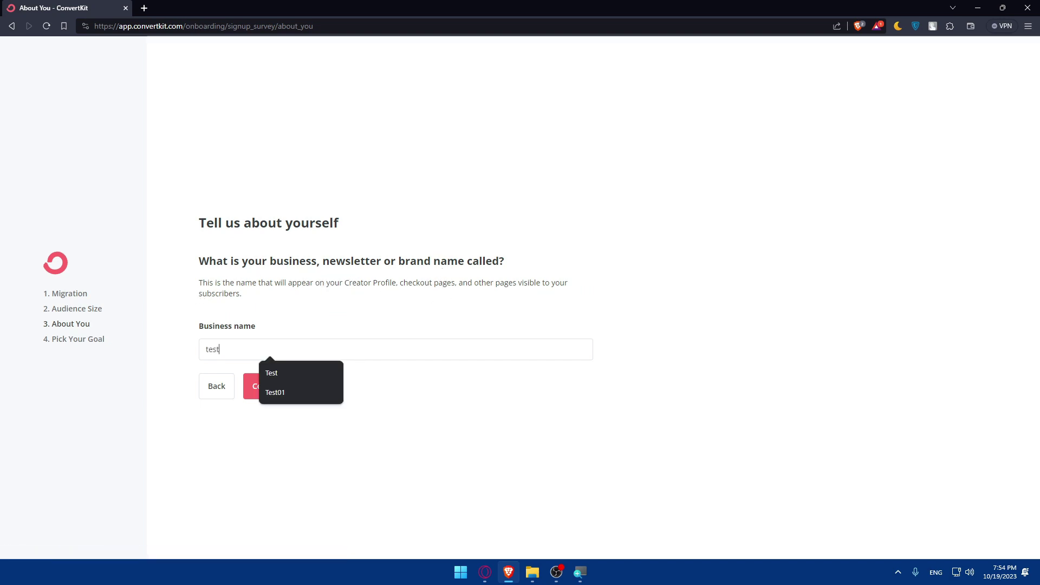
{"action": "type", "text": "st36987"}
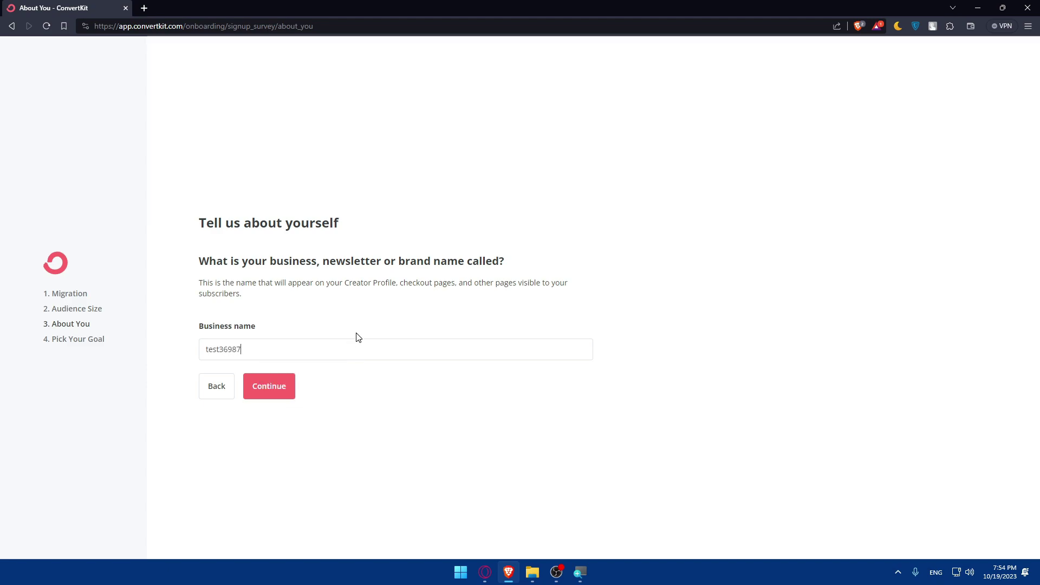
{"action": "left_click", "coordinate": [274, 385]}
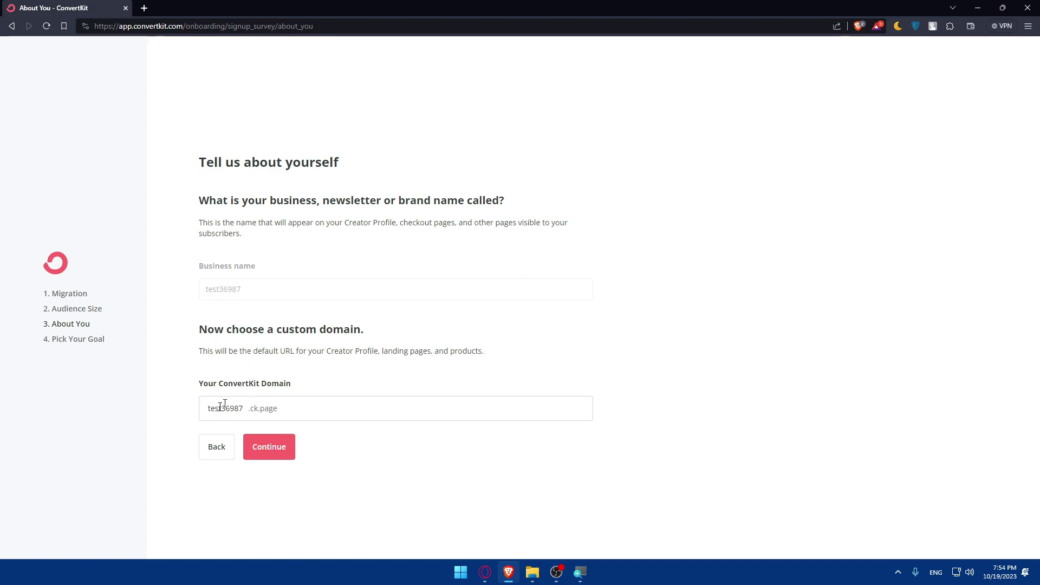
{"action": "triple_click", "coordinate": [263, 413]}
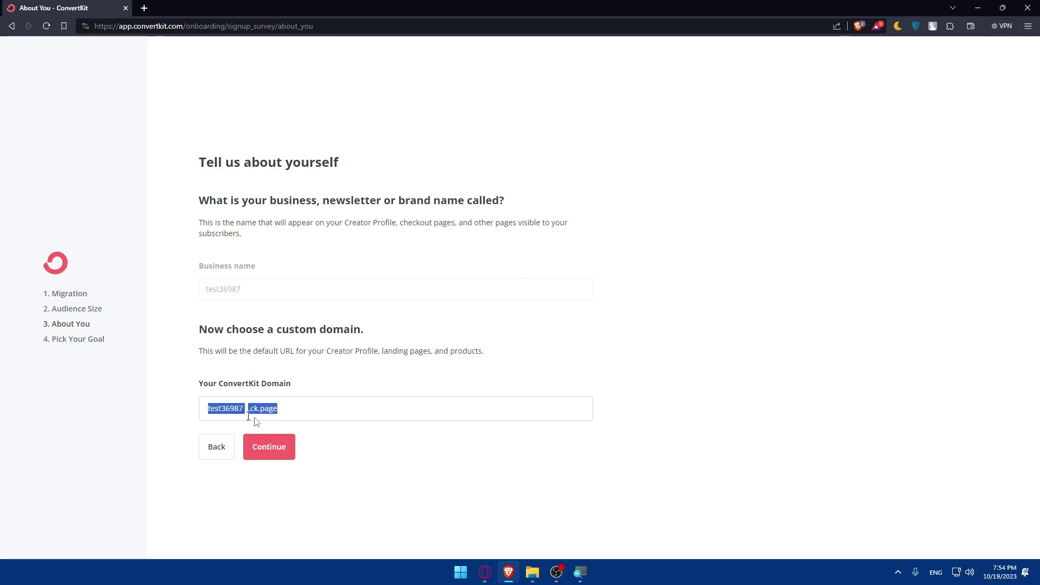
{"action": "left_click", "coordinate": [278, 451]}
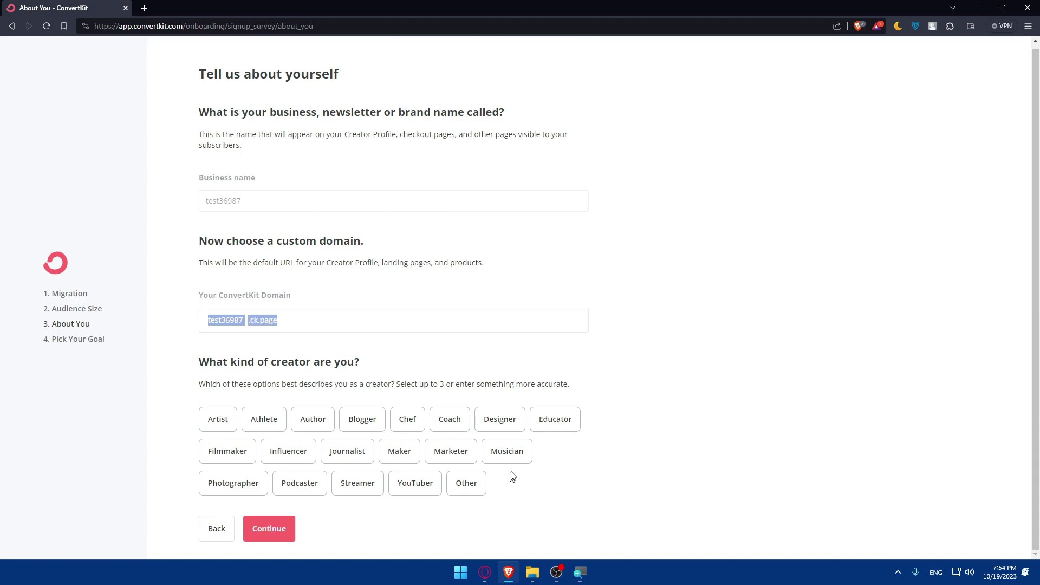
Step: Choose Educator as the creator type and "I just want to look around" as the goal for ConvertKit
{"action": "left_click", "coordinate": [552, 432]}
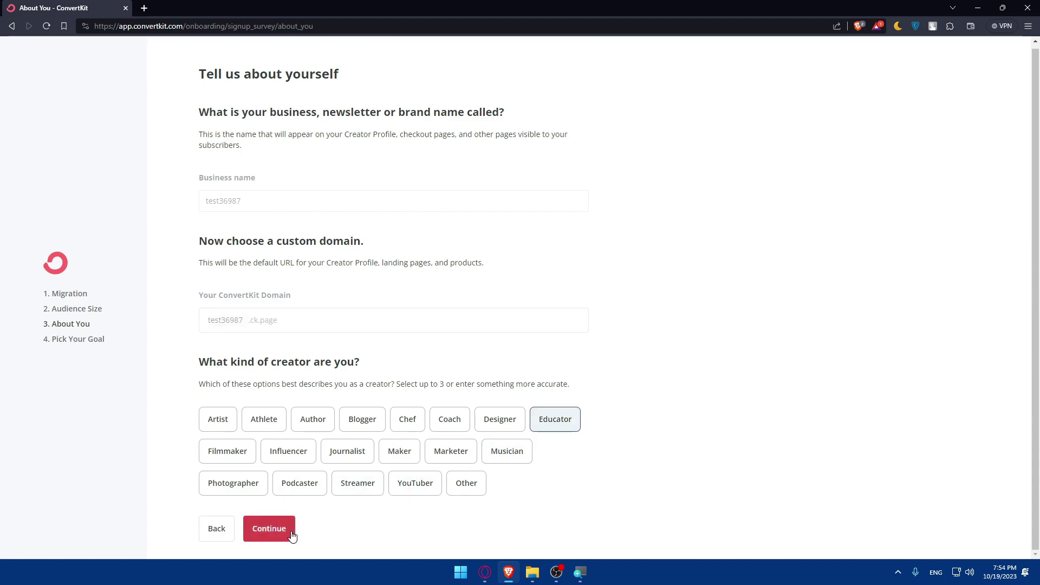
{"action": "left_click", "coordinate": [269, 528]}
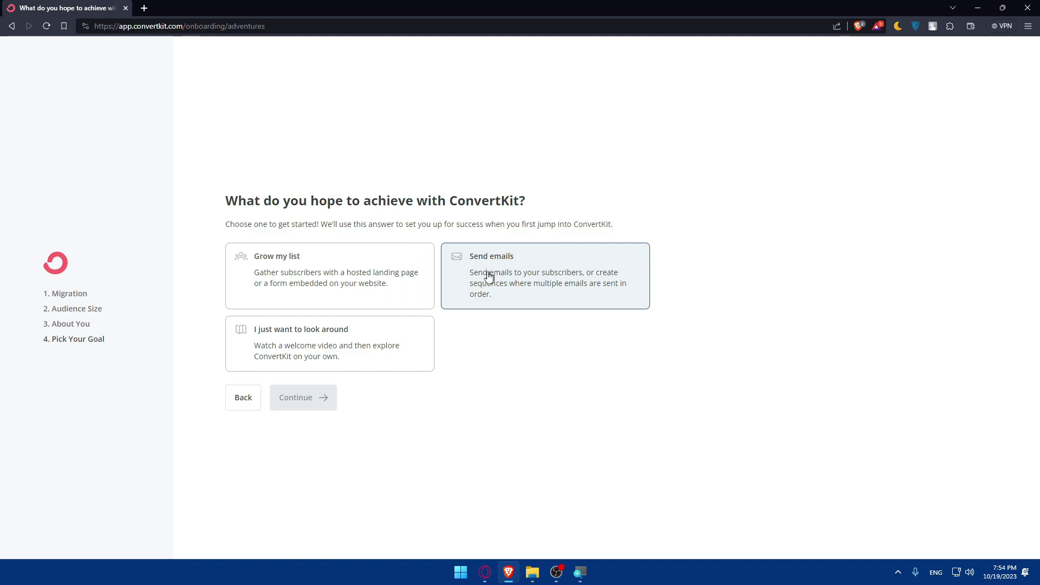
{"action": "left_click", "coordinate": [291, 351]}
{"action": "left_click", "coordinate": [310, 389]}
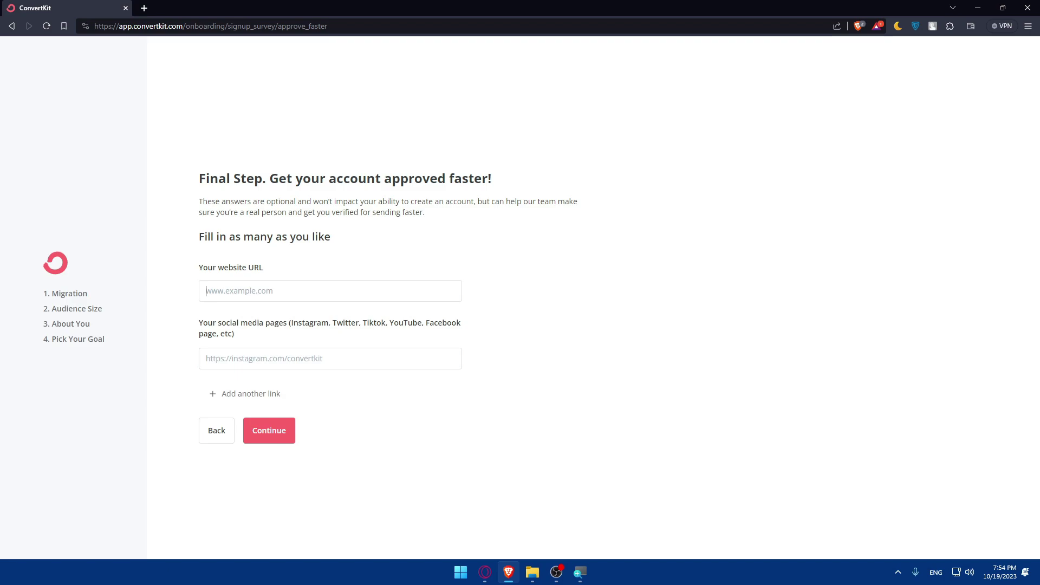
{"action": "type", "text": "www.test.ciom"}
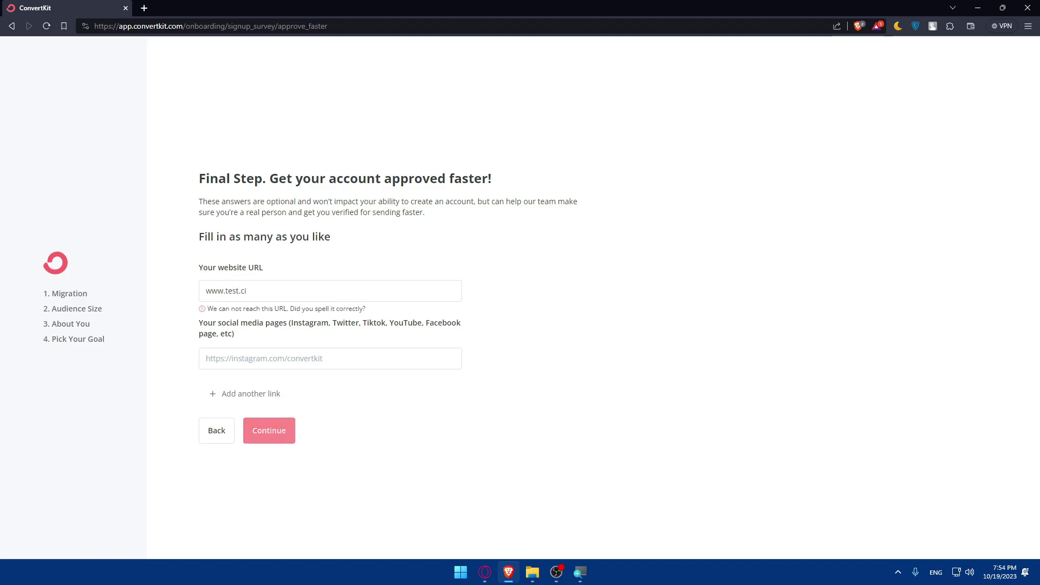
{"action": "key", "text": "BackSpace"}
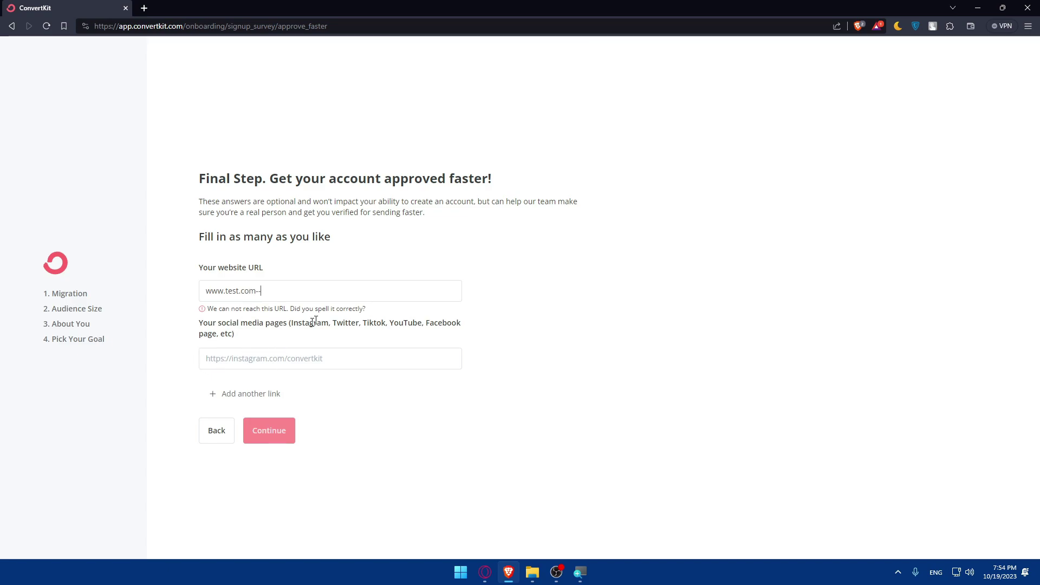
{"action": "left_click_drag", "start_coordinate": [281, 290], "coordinate": [123, 290]}
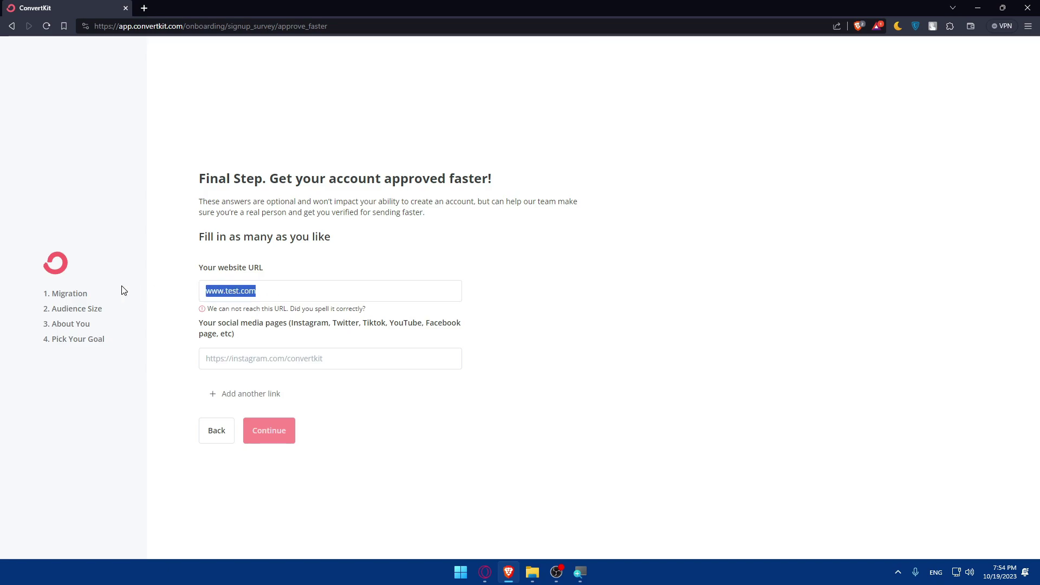
{"action": "type", "text": "mromix"}
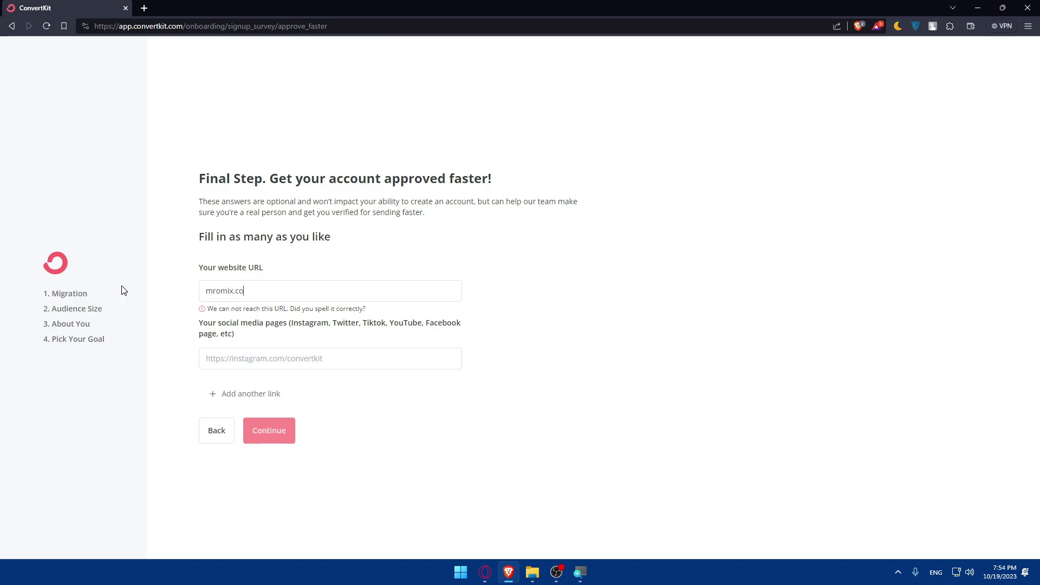
{"action": "left_click_drag", "start_coordinate": [272, 293], "coordinate": [92, 291]}
{"action": "left_click", "coordinate": [207, 290]}
{"action": "type", "text": "www"}
{"action": "type", "text": "."}
{"action": "type", "text": "w"}
{"action": "left_click_drag", "start_coordinate": [272, 291], "coordinate": [169, 289]}
{"action": "left_click", "coordinate": [437, 394]}
Step: Leave the optional website URL and social media fields empty and submit the final survey page
{"action": "left_click_drag", "start_coordinate": [272, 291], "coordinate": [142, 301]}
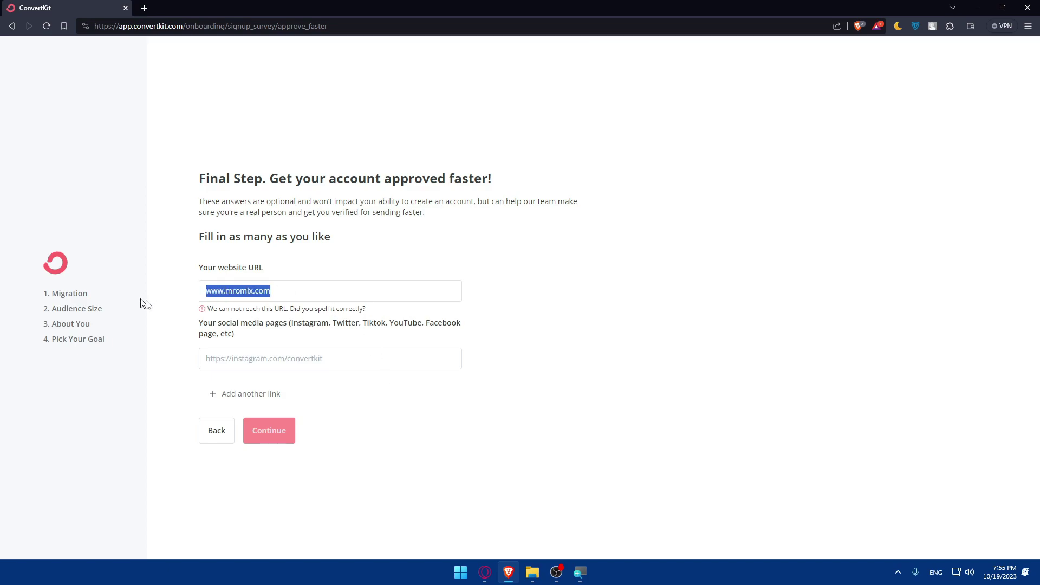
{"action": "key", "text": "BackSpace"}
{"action": "left_click", "coordinate": [271, 433]}
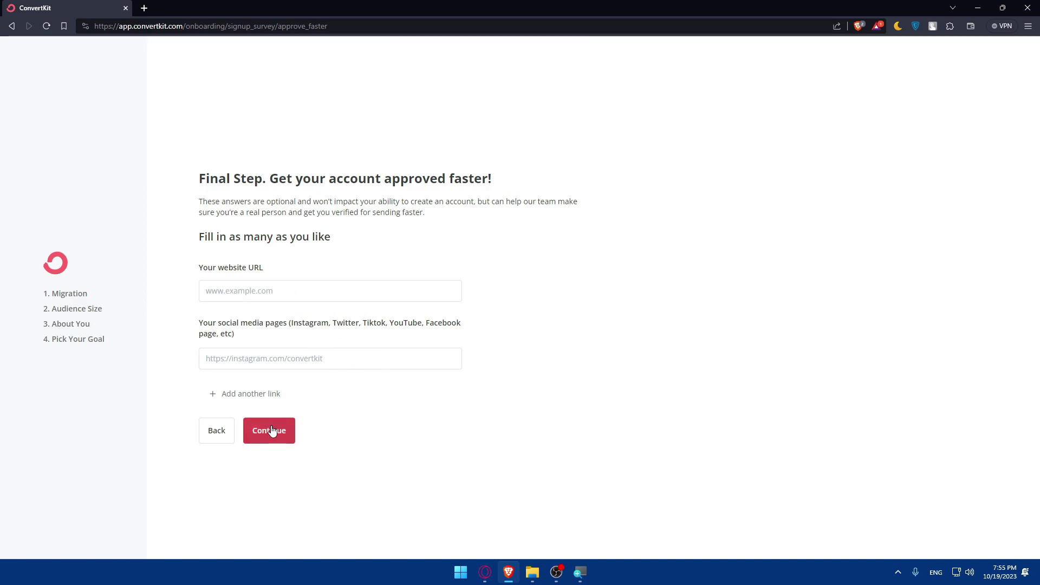
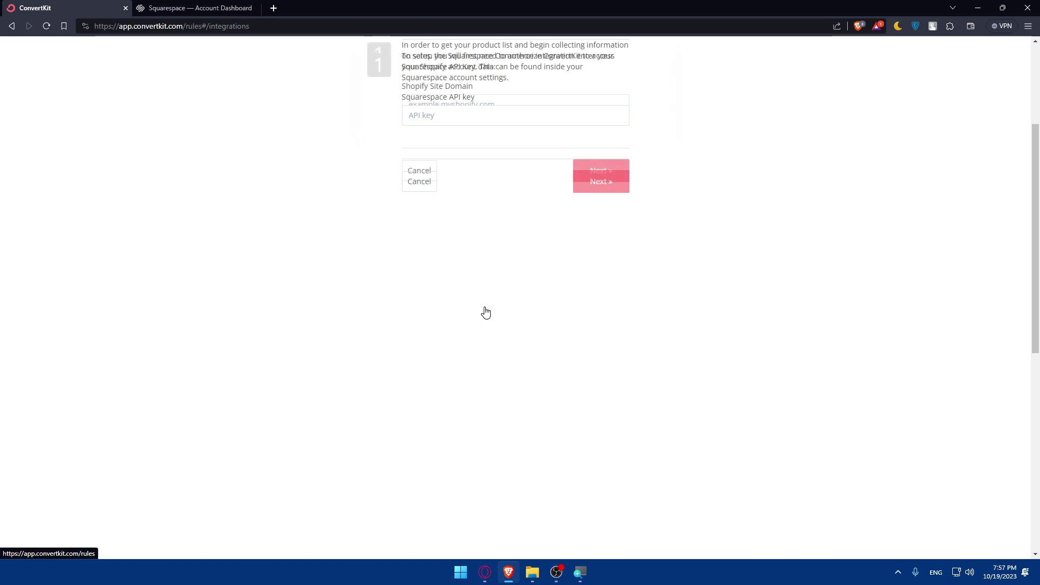
Step: Leave the Shopify setup by reloading the Integrations page and look through the available integrations
{"action": "left_click", "coordinate": [601, 181]}
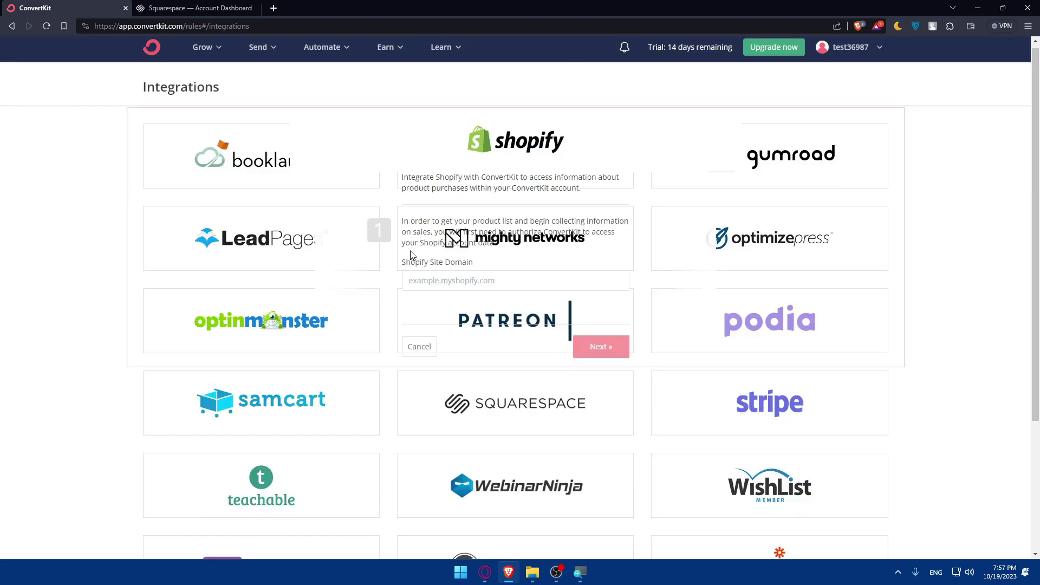
{"action": "left_click", "coordinate": [46, 26]}
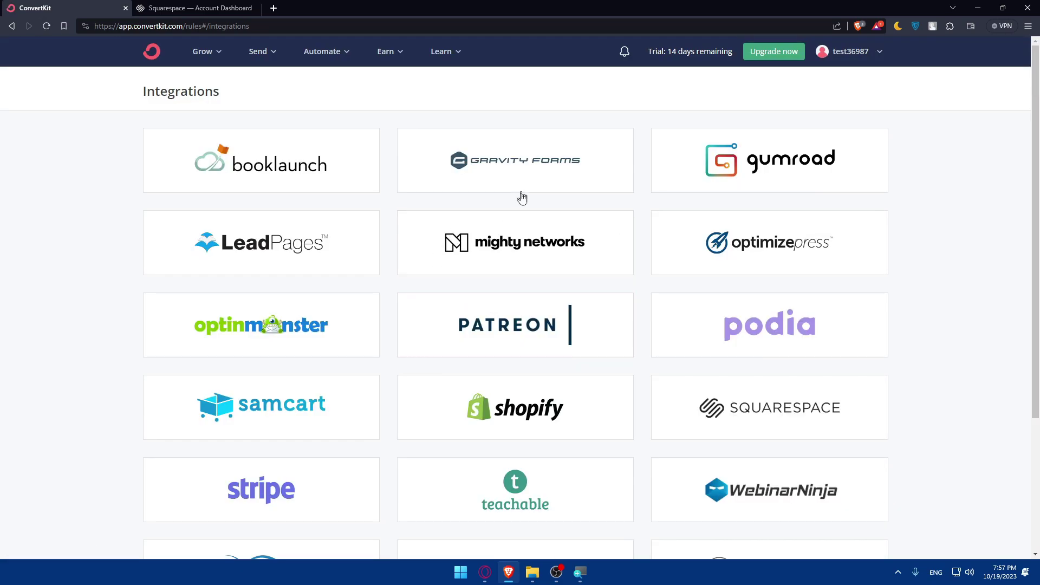
{"action": "scroll", "coordinate": [532, 251], "scroll_direction": "down", "scroll_amount": 3}
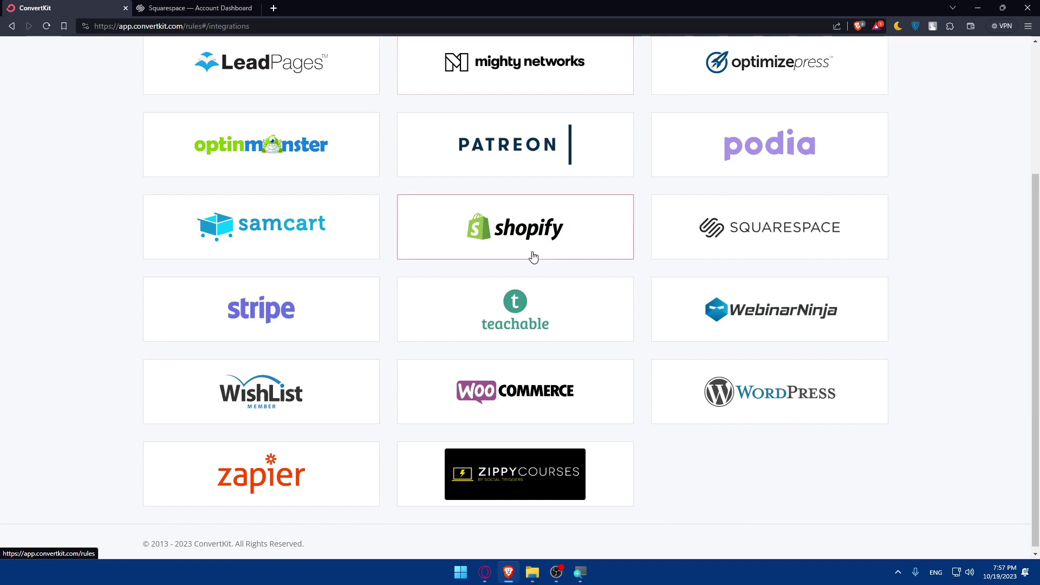
{"action": "scroll", "coordinate": [574, 265], "scroll_direction": "up", "scroll_amount": 3}
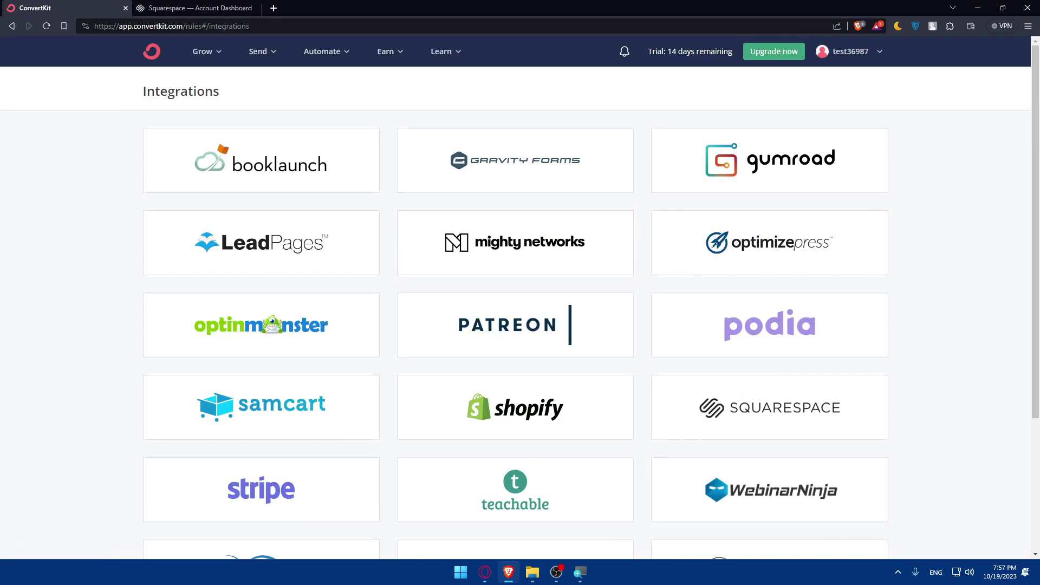
Step: Switch to Squarespace, open the test36987 website and go to All Extensions in its settings
{"action": "left_click", "coordinate": [195, 7]}
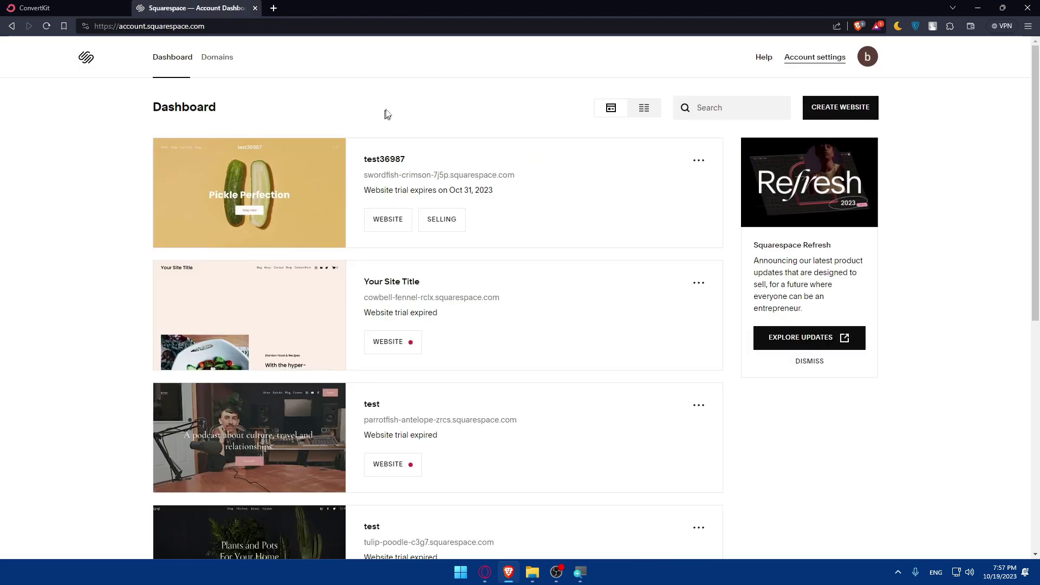
{"action": "left_click", "coordinate": [285, 183]}
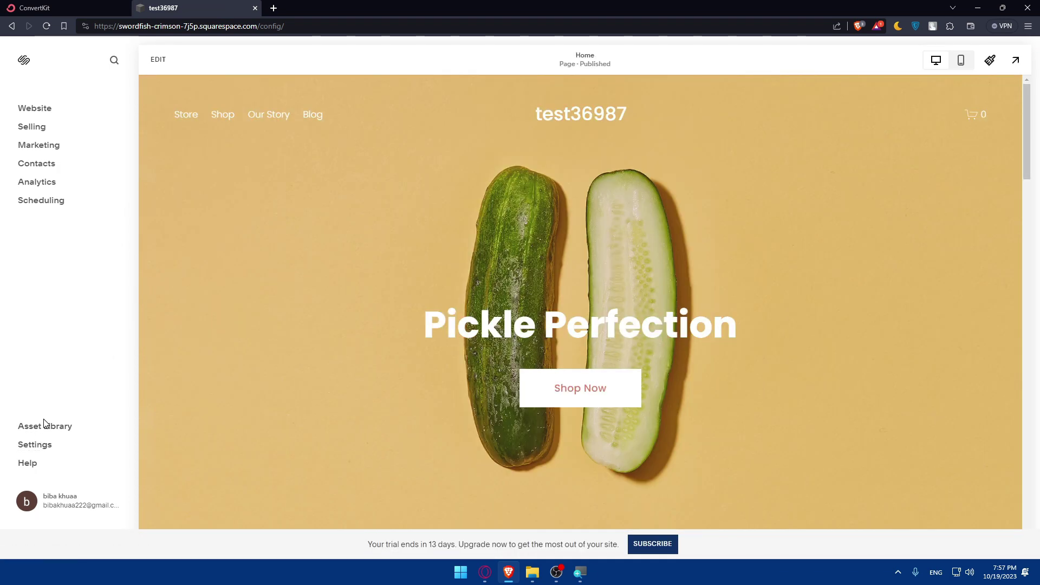
{"action": "left_click", "coordinate": [39, 446]}
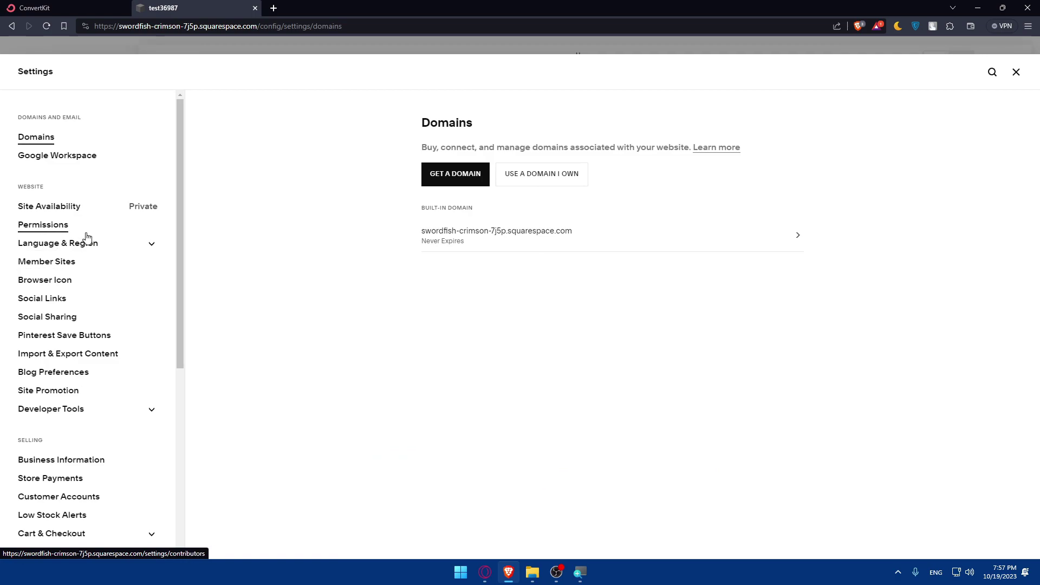
{"action": "scroll", "coordinate": [87, 237], "scroll_direction": "down", "scroll_amount": 5}
{"action": "scroll", "coordinate": [89, 249], "scroll_direction": "down", "scroll_amount": 1}
{"action": "left_click", "coordinate": [54, 394]}
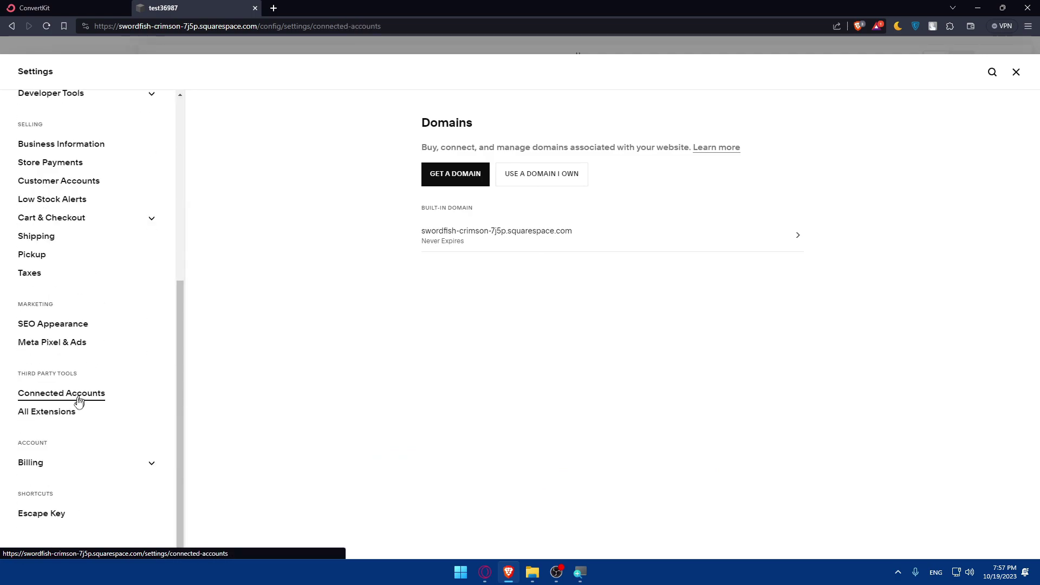
{"action": "left_click", "coordinate": [66, 415]}
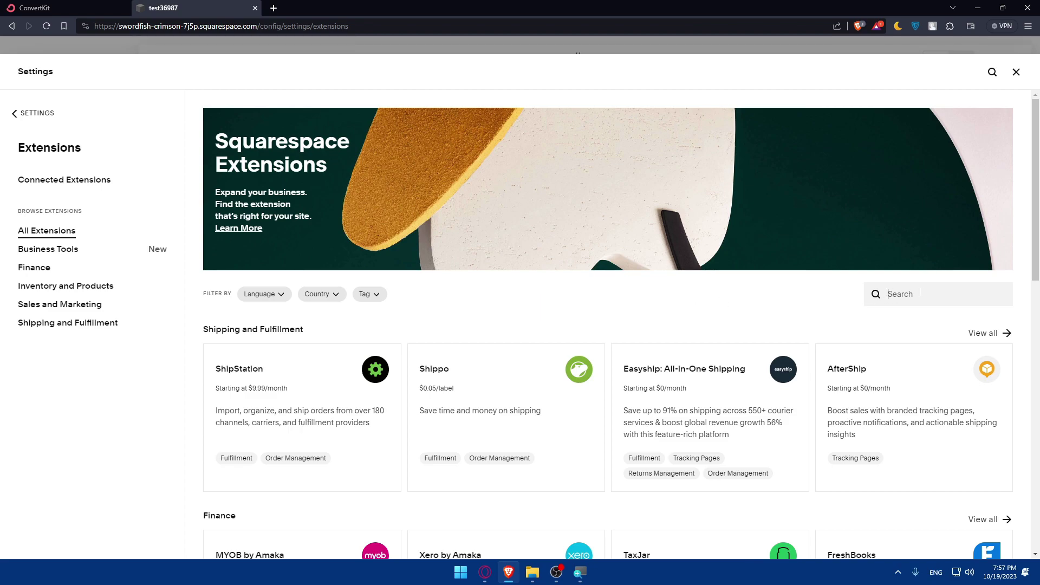
Step: Search the Squarespace extensions for convertkit, clear the search and close the site settings
{"action": "type", "text": "convert"}
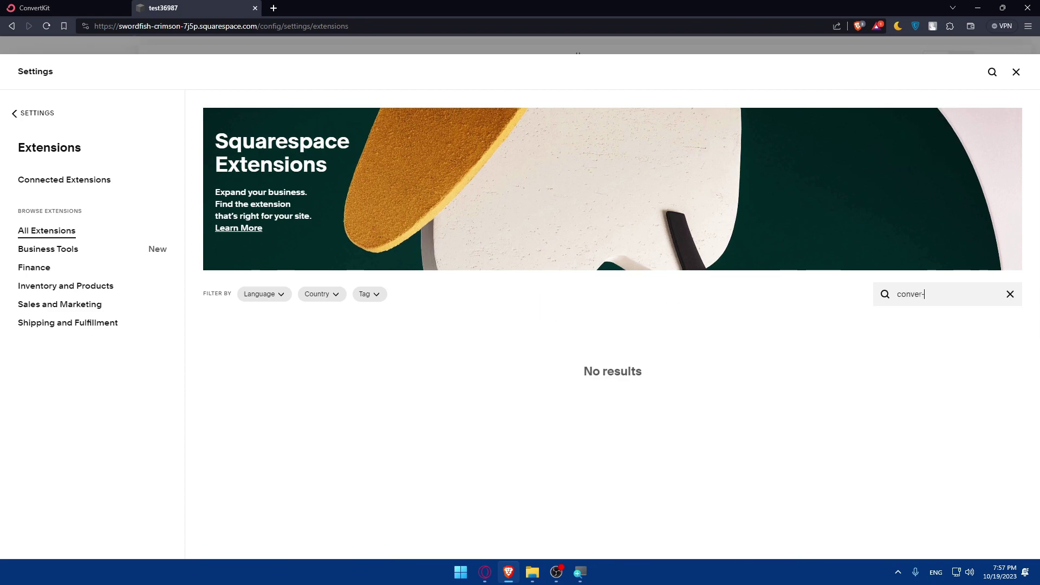
{"action": "type", "text": "kit"}
{"action": "double_click", "coordinate": [892, 293]}
{"action": "key", "text": "BackSpace"}
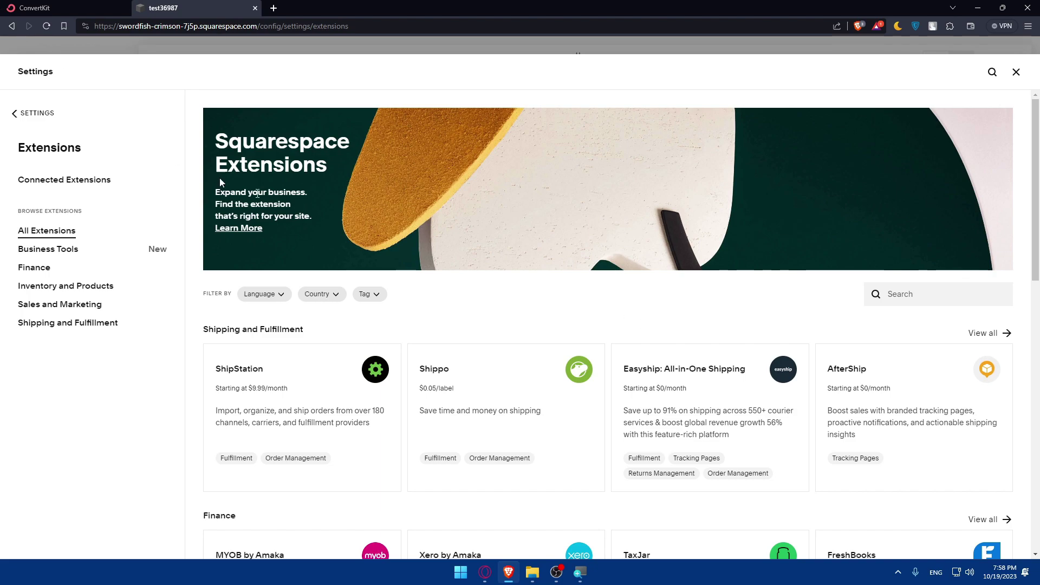
{"action": "left_click", "coordinate": [1016, 72]}
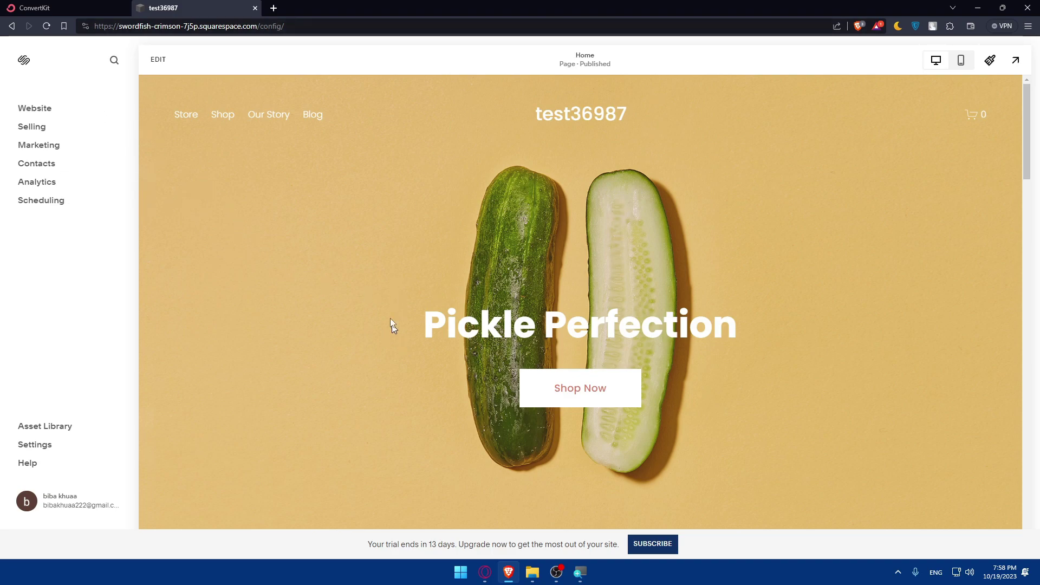
Step: Look through the sections of the test36987 home page in the site preview, from the header to the footer
{"action": "scroll", "coordinate": [485, 294], "scroll_direction": "down", "scroll_amount": 10}
{"action": "scroll", "coordinate": [470, 202], "scroll_direction": "down", "scroll_amount": 15}
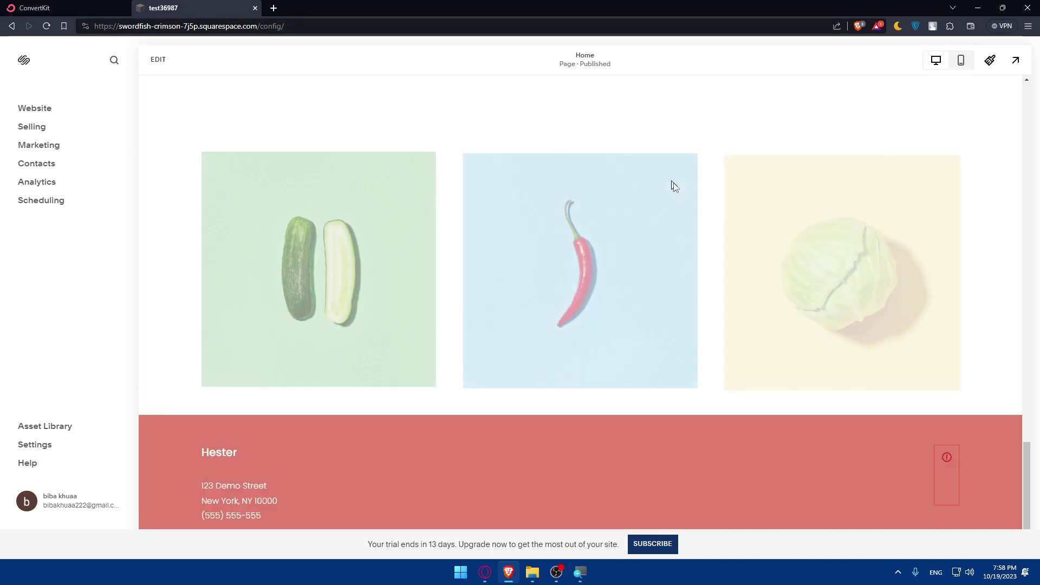
{"action": "scroll", "coordinate": [561, 247], "scroll_direction": "up", "scroll_amount": 20}
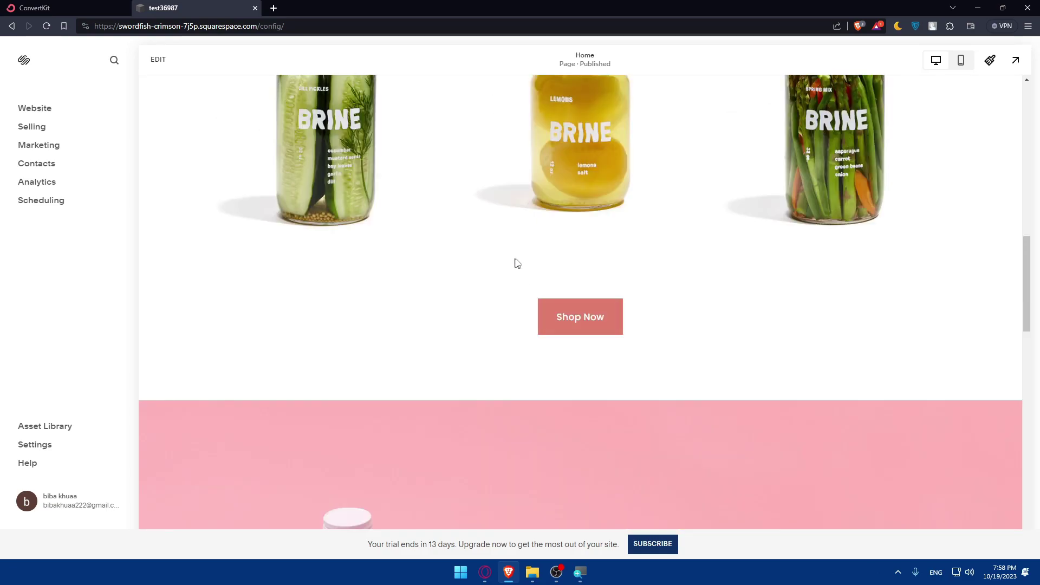
{"action": "scroll", "coordinate": [469, 220], "scroll_direction": "down", "scroll_amount": 8}
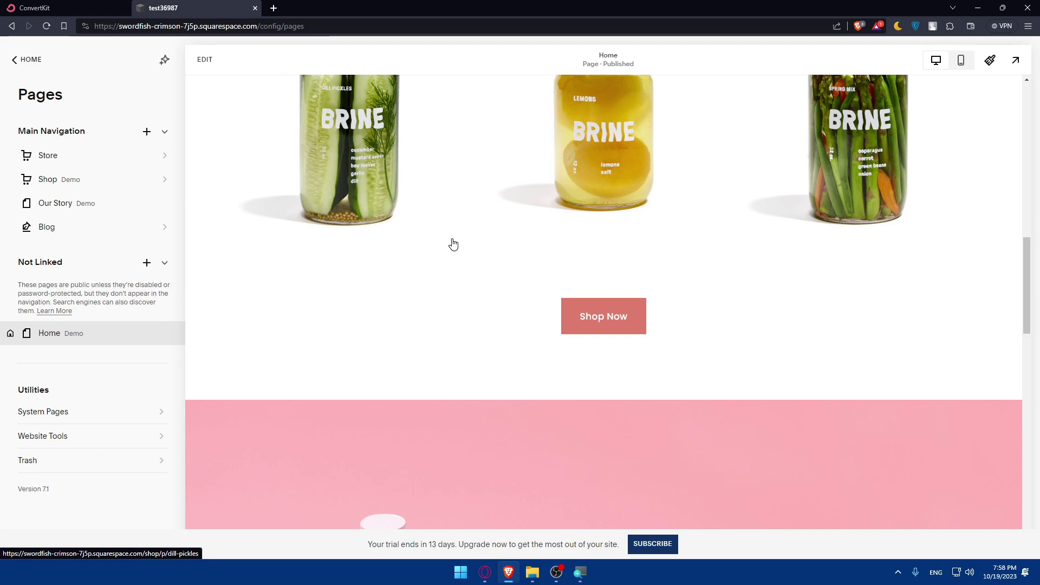
{"action": "scroll", "coordinate": [542, 255], "scroll_direction": "down", "scroll_amount": 2}
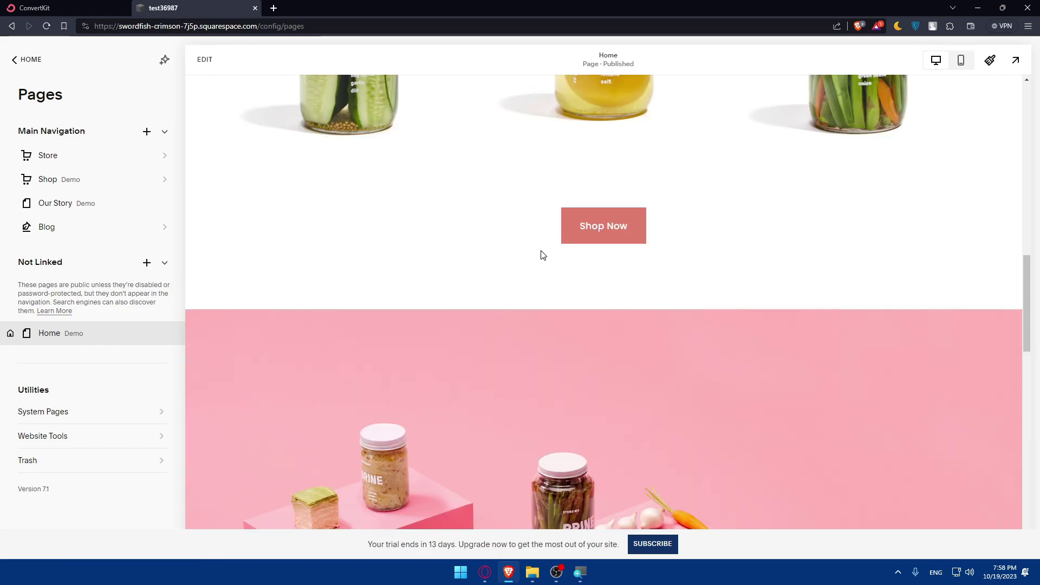
{"action": "scroll", "coordinate": [542, 255], "scroll_direction": "down", "scroll_amount": 5}
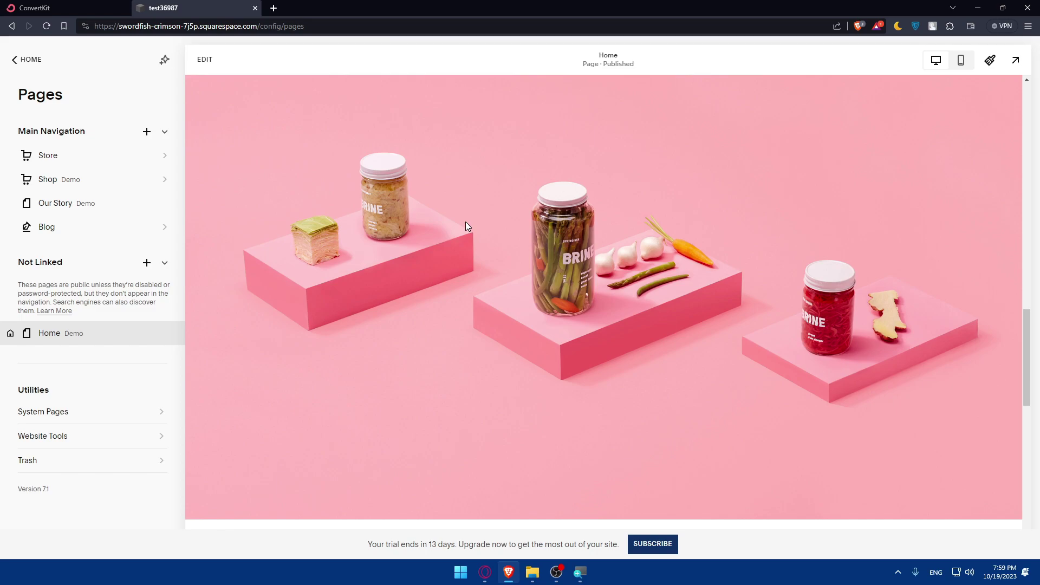
{"action": "scroll", "coordinate": [298, 123], "scroll_direction": "up", "scroll_amount": 5}
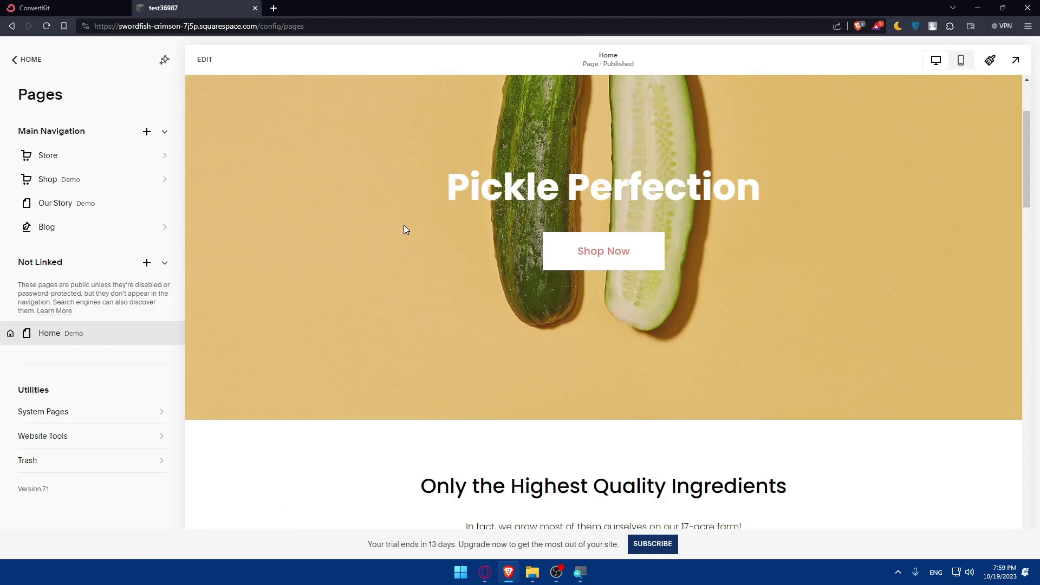
{"action": "scroll", "coordinate": [461, 271], "scroll_direction": "down", "scroll_amount": 10}
{"action": "scroll", "coordinate": [516, 285], "scroll_direction": "up", "scroll_amount": 1}
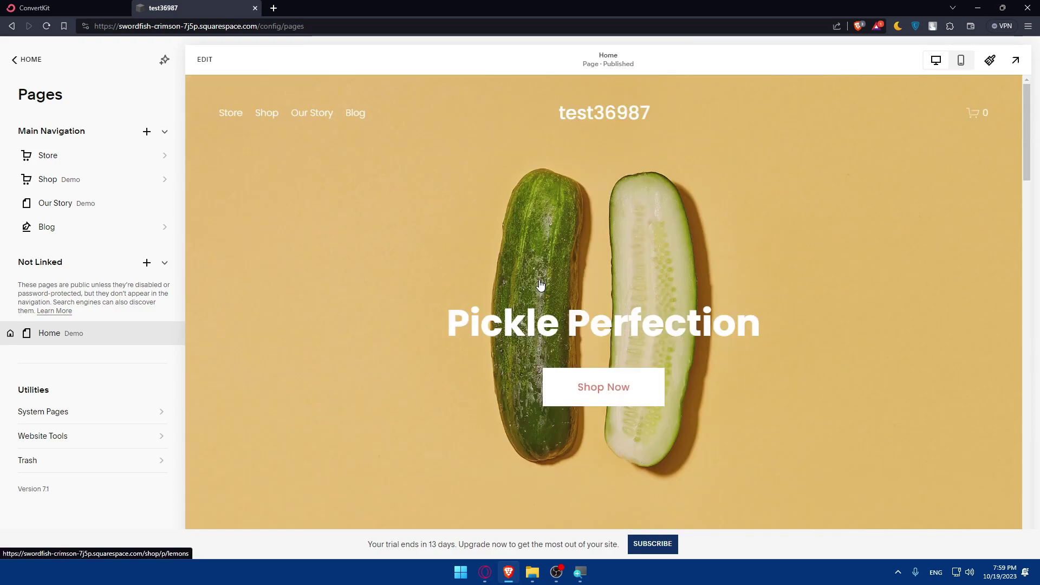
Step: Check the ConvertKit Integrations page again and return to the Squarespace site's page editor
{"action": "left_click", "coordinate": [65, 8]}
{"action": "left_click", "coordinate": [197, 7]}
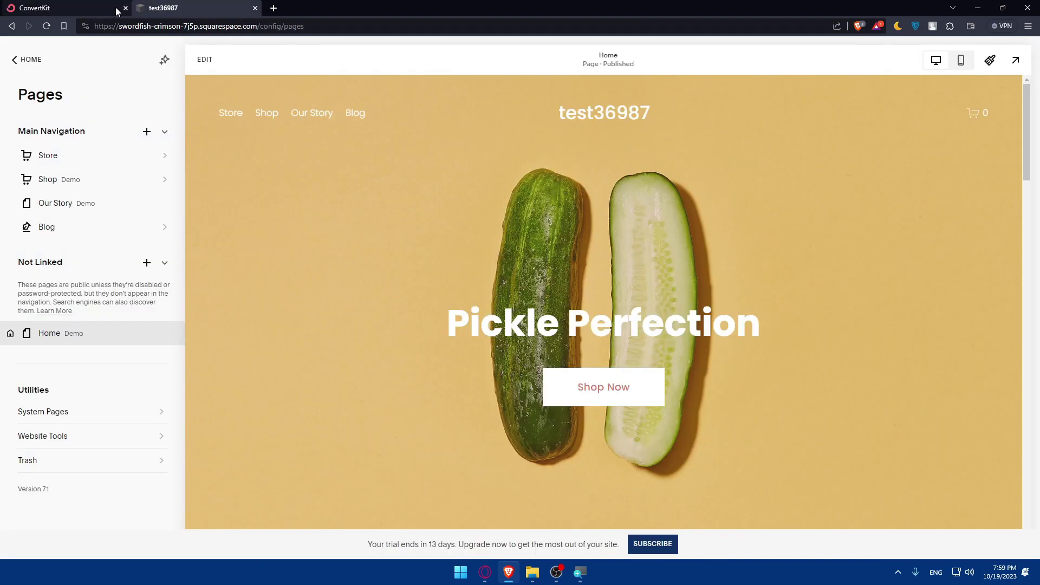
{"action": "left_click", "coordinate": [108, 8]}
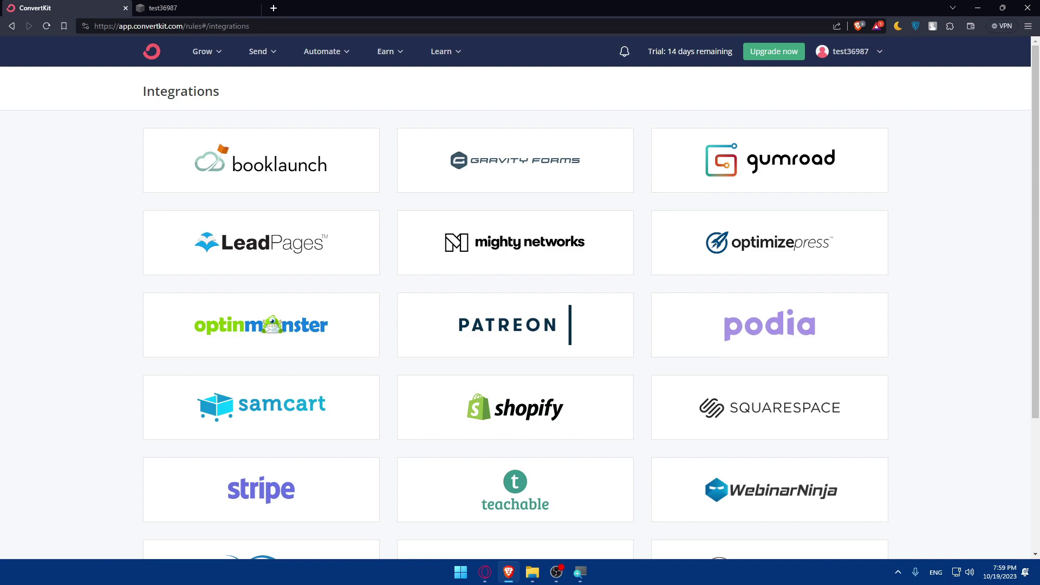
{"action": "left_click", "coordinate": [170, 7]}
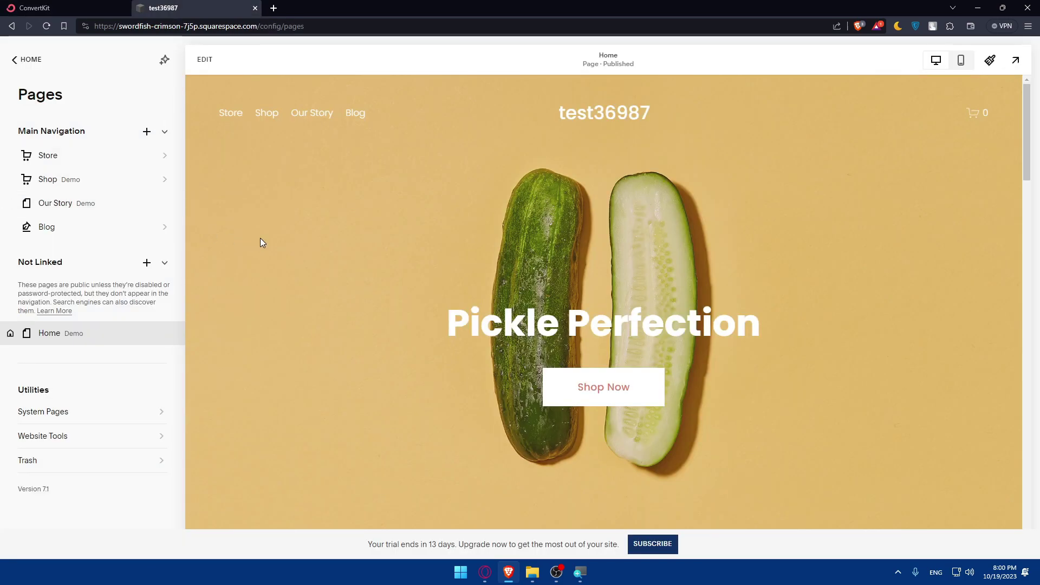